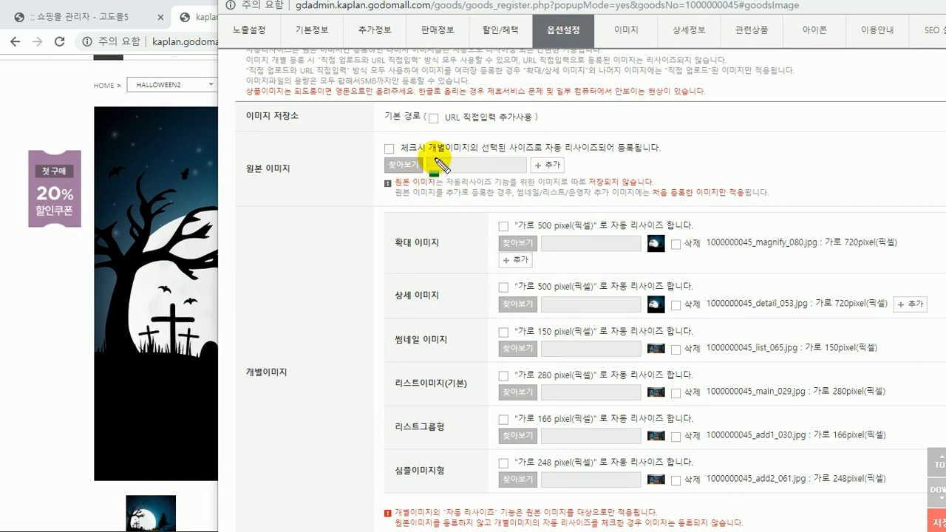
{"action": "left_click_drag", "start_coordinate": [373, 127], "coordinate": [724, 195]}
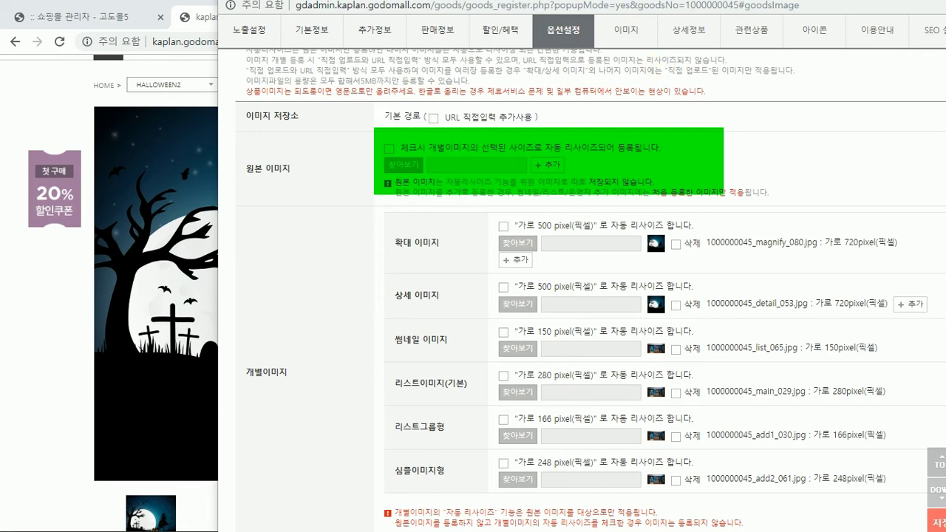
{"action": "left_click_drag", "start_coordinate": [633, 216], "coordinate": [681, 495]}
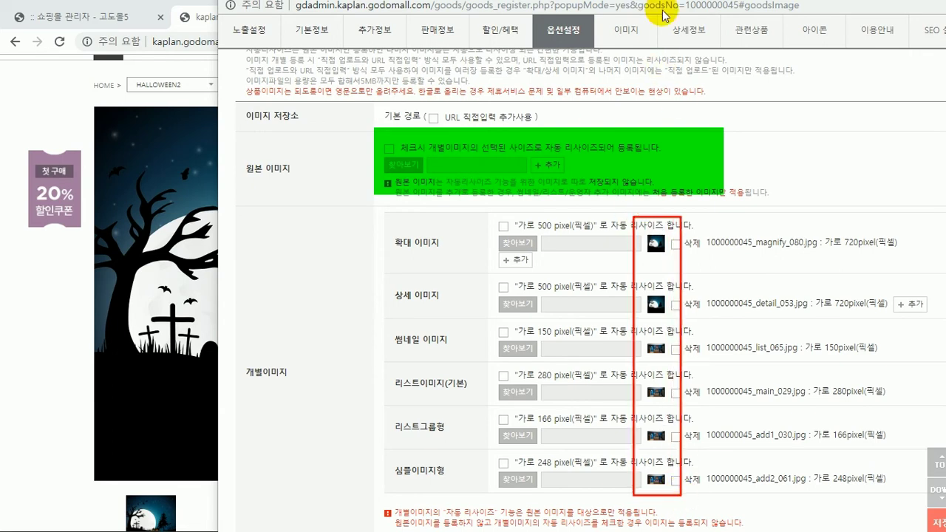
{"action": "mouse_move", "coordinate": [444, 162]}
{"action": "left_mouse_down"}
{"action": "mouse_move", "coordinate": [614, 292]}
{"action": "mouse_move", "coordinate": [625, 255]}
{"action": "left_mouse_up"}
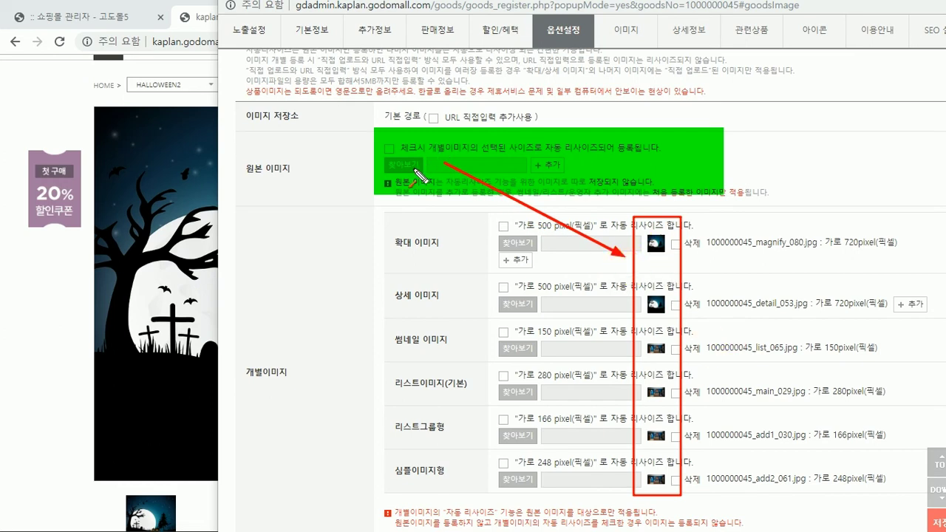
{"action": "mouse_move", "coordinate": [58, 57]}
{"action": "left_mouse_down"}
{"action": "mouse_move", "coordinate": [252, 250]}
{"action": "mouse_move", "coordinate": [301, 318]}
{"action": "left_mouse_up"}
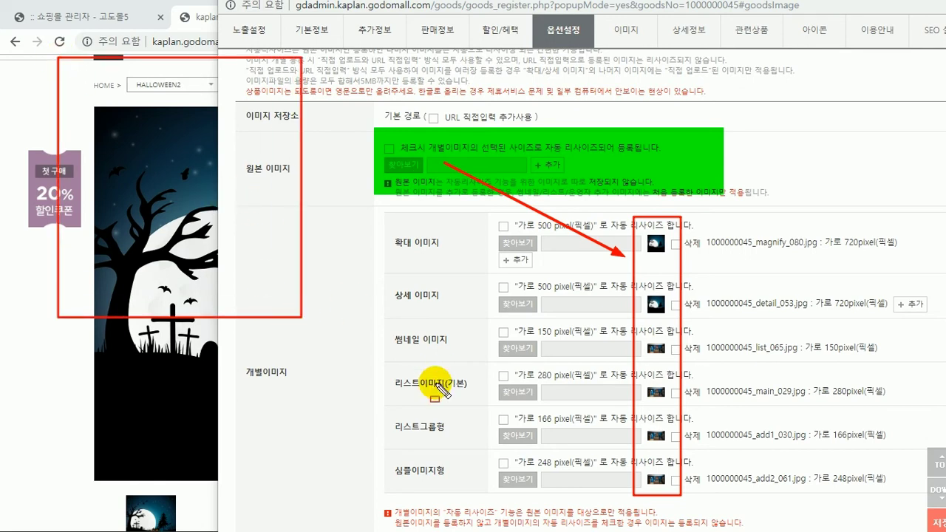
{"action": "left_click_drag", "start_coordinate": [726, 371], "coordinate": [898, 479]}
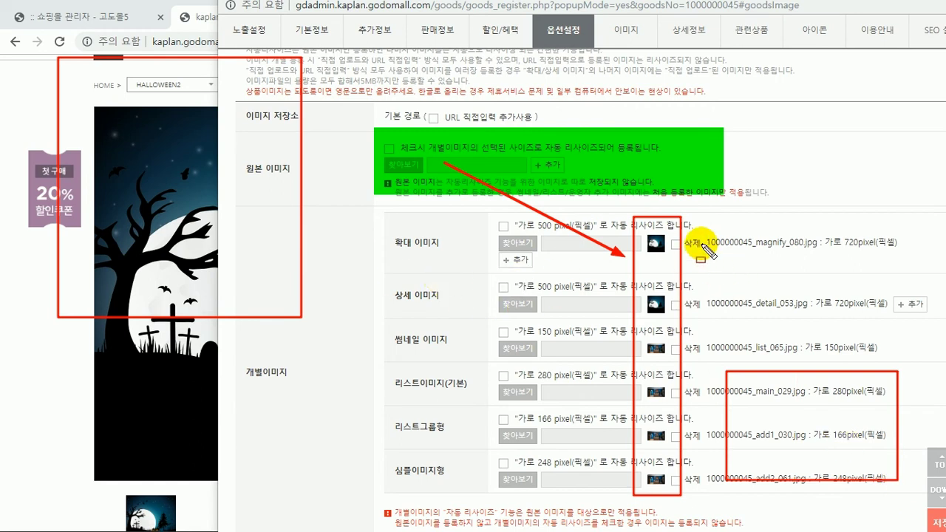
{"action": "mouse_move", "coordinate": [701, 222]}
{"action": "left_mouse_down"}
{"action": "mouse_move", "coordinate": [902, 269]}
{"action": "mouse_move", "coordinate": [935, 353]}
{"action": "left_mouse_up"}
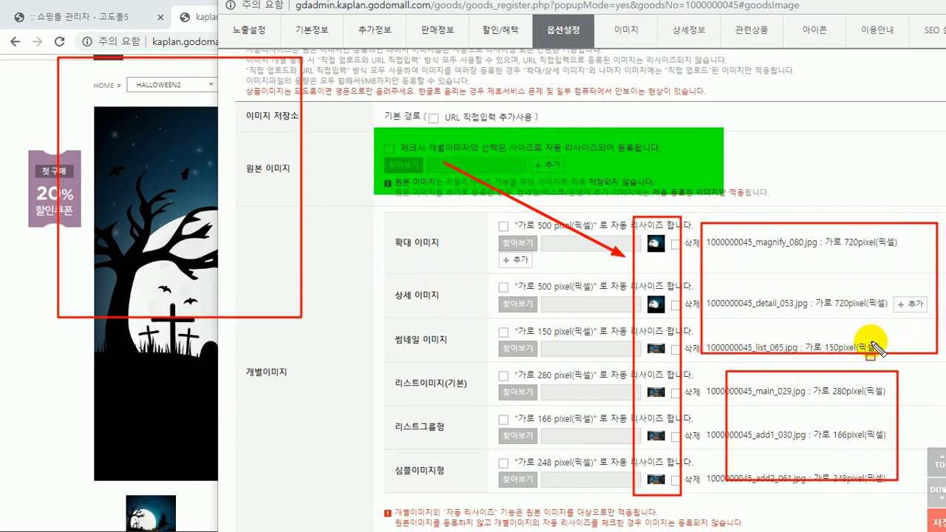
{"action": "left_click_drag", "start_coordinate": [608, 59], "coordinate": [915, 210]}
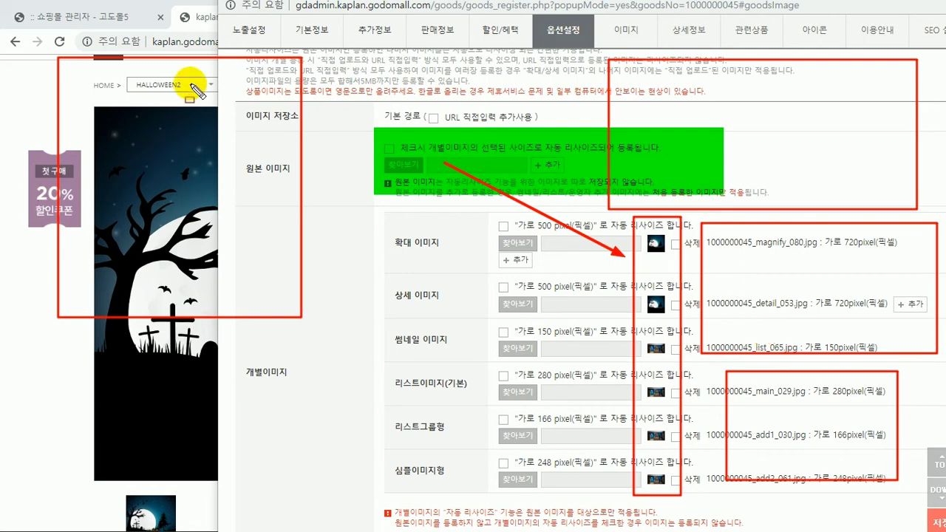
{"action": "left_click_drag", "start_coordinate": [97, 186], "coordinate": [105, 191]}
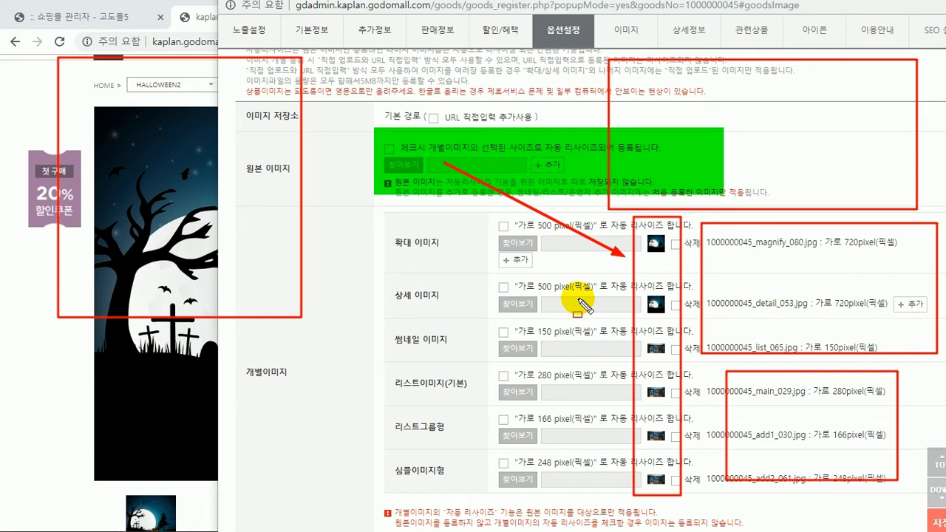
{"action": "key", "text": "ctrl+z"}
{"action": "key", "text": "ctrl+z"}
{"action": "key", "text": "ctrl+z"}
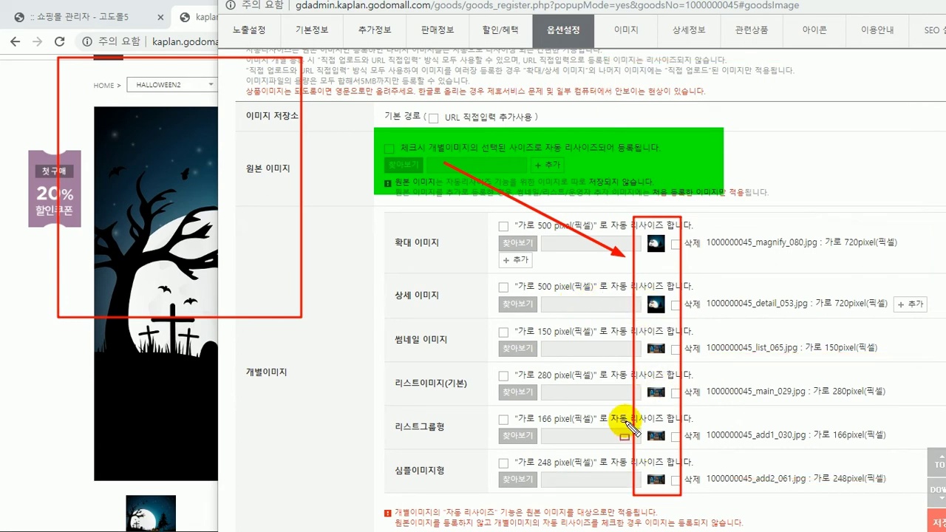
{"action": "key", "text": "ctrl+z"}
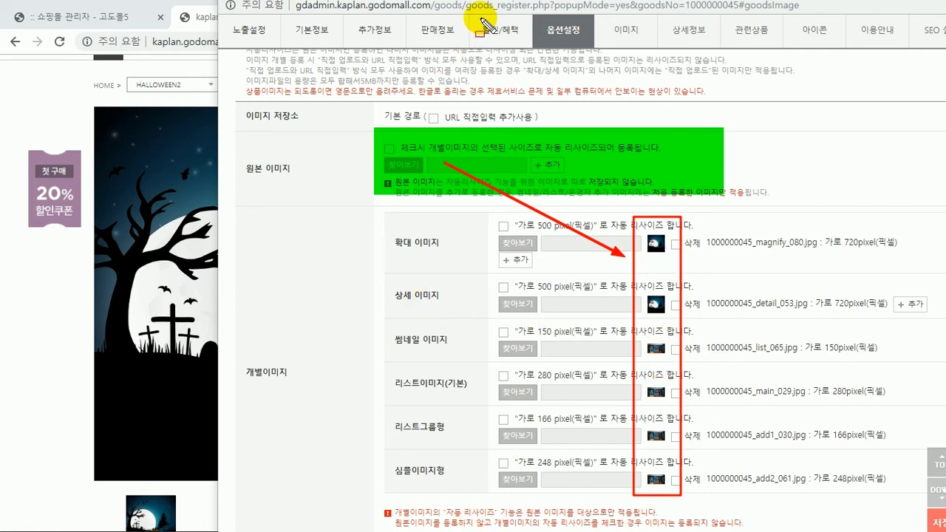
{"action": "left_click_drag", "start_coordinate": [386, 272], "coordinate": [940, 323]}
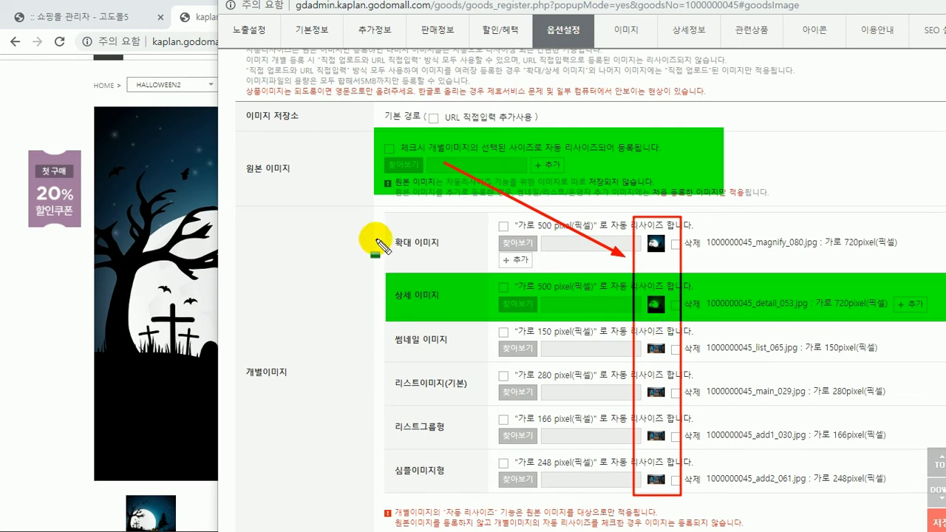
{"action": "left_click_drag", "start_coordinate": [383, 211], "coordinate": [944, 271]}
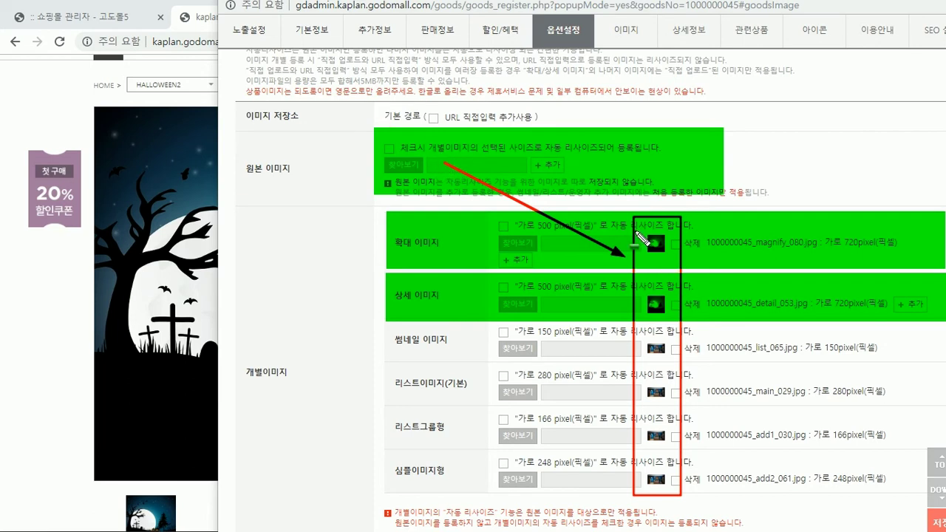
{"action": "left_click_drag", "start_coordinate": [669, 270], "coordinate": [638, 270]}
{"action": "key", "text": "ctrl+z"}
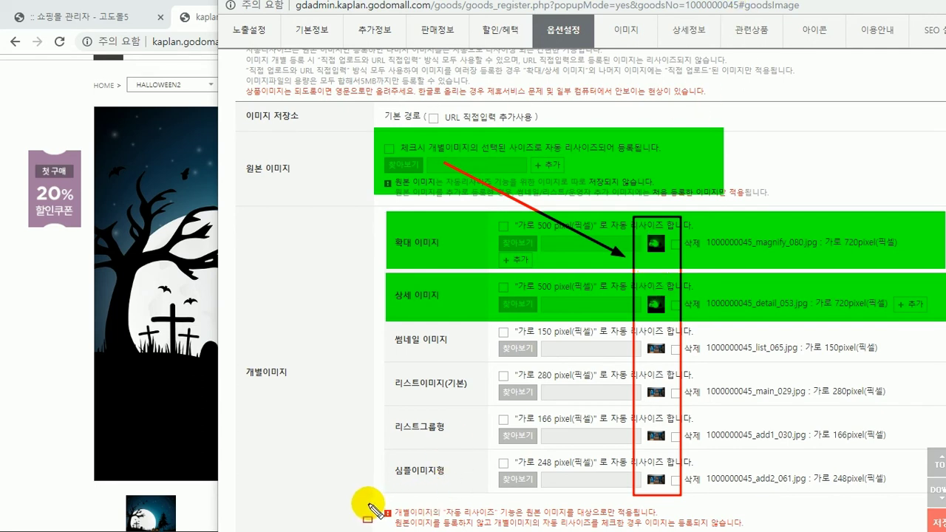
{"action": "mouse_move", "coordinate": [370, 503]}
{"action": "left_mouse_down"}
{"action": "mouse_move", "coordinate": [607, 529]}
{"action": "mouse_move", "coordinate": [790, 526]}
{"action": "left_mouse_up"}
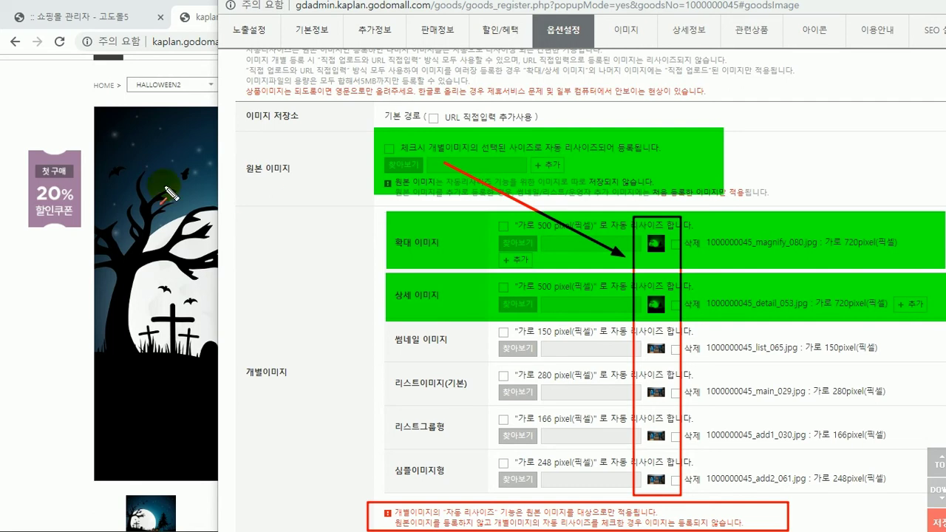
{"action": "mouse_move", "coordinate": [60, 112]}
{"action": "left_mouse_down"}
{"action": "mouse_move", "coordinate": [306, 444]}
{"action": "mouse_move", "coordinate": [427, 494]}
{"action": "left_mouse_up"}
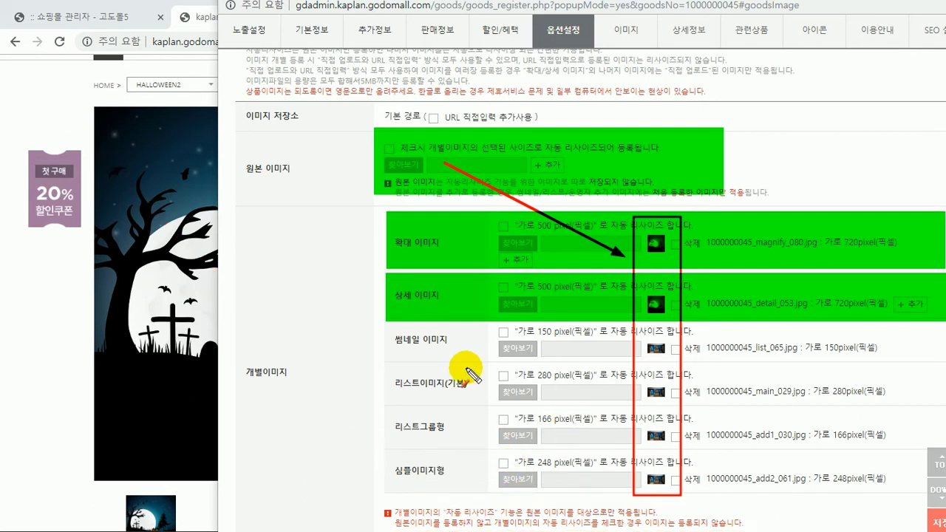
{"action": "left_click_drag", "start_coordinate": [634, 323], "coordinate": [644, 313]}
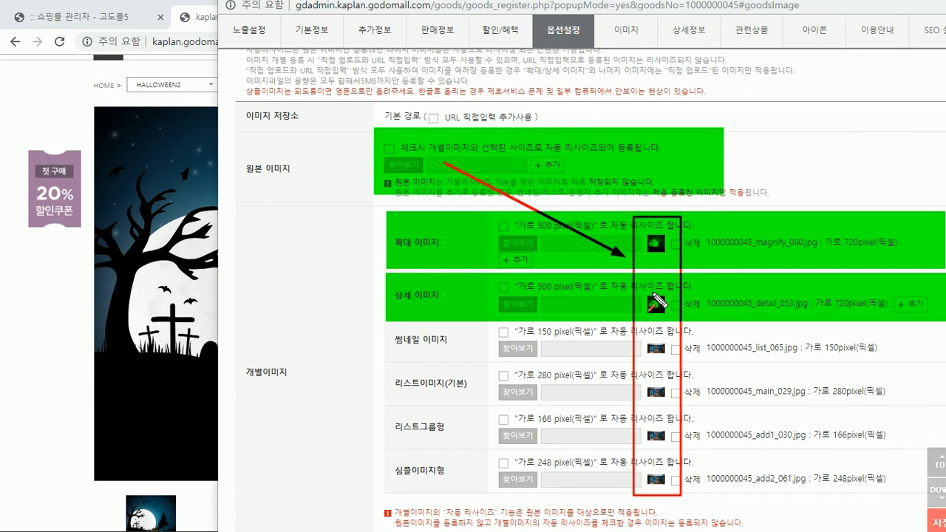
{"action": "key", "text": "Escape"}
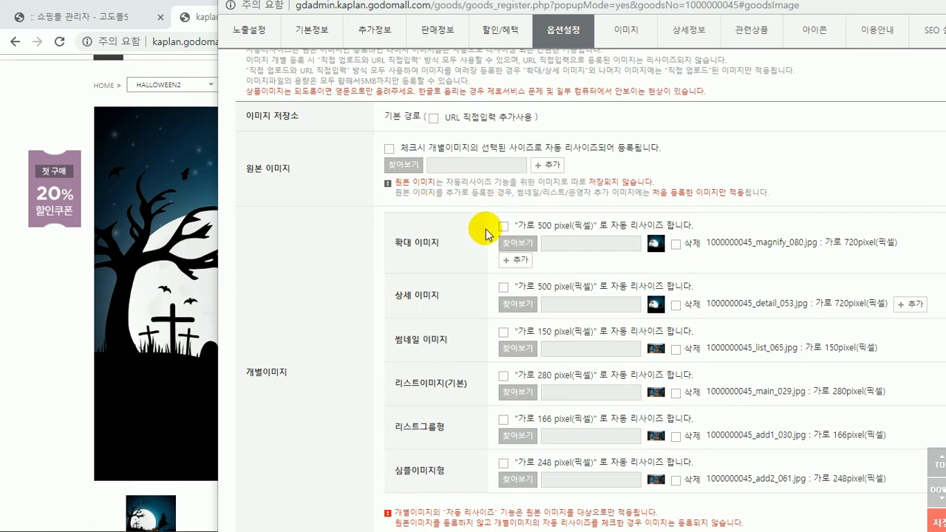
Step: Close the product registration pop-up of the HALLOWEEN2 product and return to the product list in the shop admin
{"action": "key", "text": "alt+space"}
{"action": "key", "text": "c"}
{"action": "left_click", "coordinate": [91, 16]}
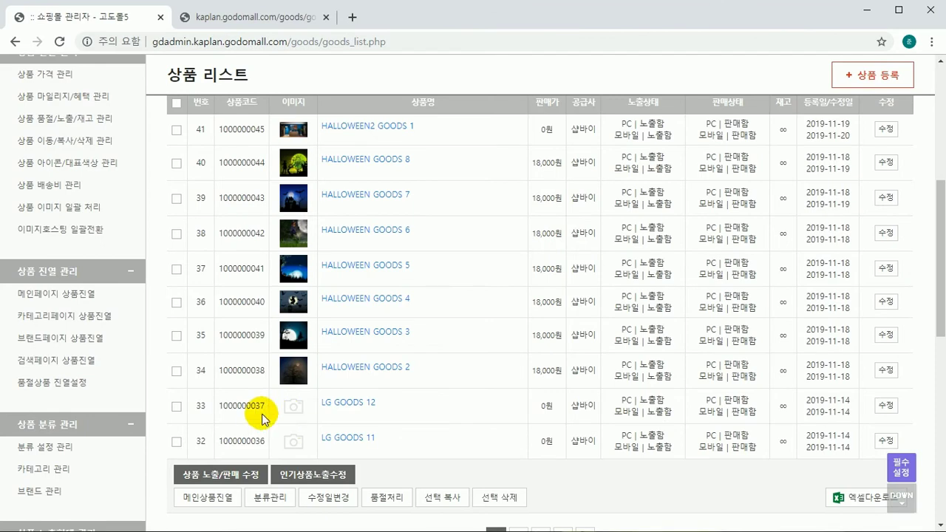
Step: Open LG GOODS 12 for editing and enable automatic resizing to the selected individual image sizes in its original image settings
{"action": "left_click", "coordinate": [360, 405]}
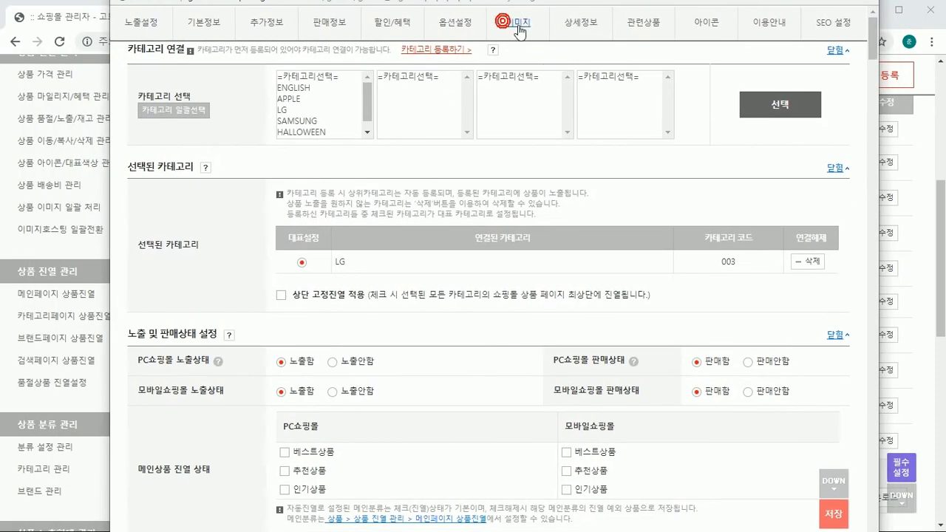
{"action": "left_click", "coordinate": [519, 30]}
{"action": "left_click", "coordinate": [280, 140]}
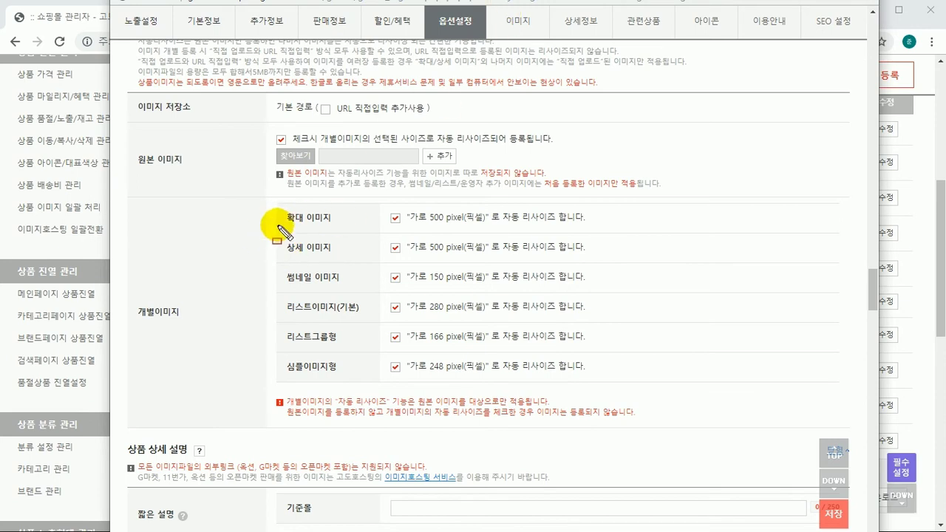
{"action": "mouse_move", "coordinate": [275, 234]}
{"action": "left_mouse_down"}
{"action": "mouse_move", "coordinate": [382, 267]}
{"action": "mouse_move", "coordinate": [607, 264]}
{"action": "left_mouse_up"}
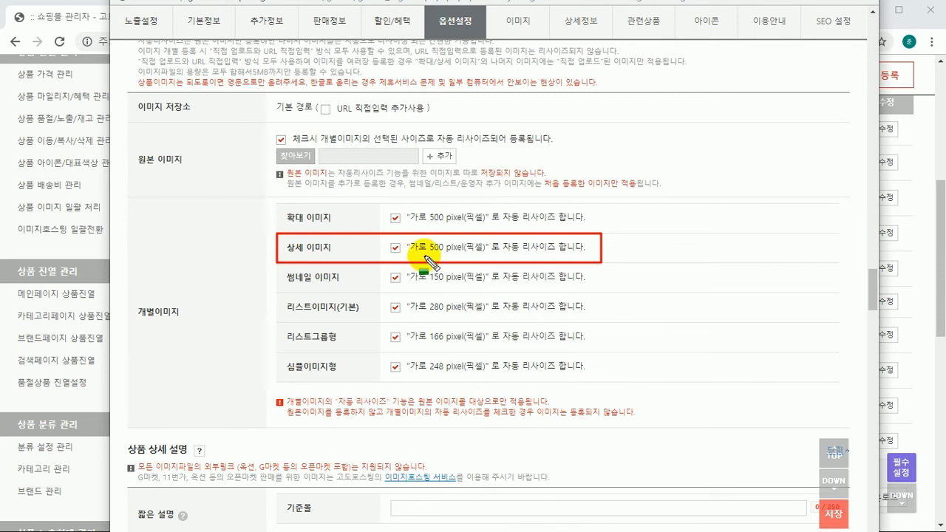
{"action": "mouse_move", "coordinate": [400, 233]}
{"action": "left_mouse_down"}
{"action": "mouse_move", "coordinate": [493, 261]}
{"action": "mouse_move", "coordinate": [555, 261]}
{"action": "left_mouse_up"}
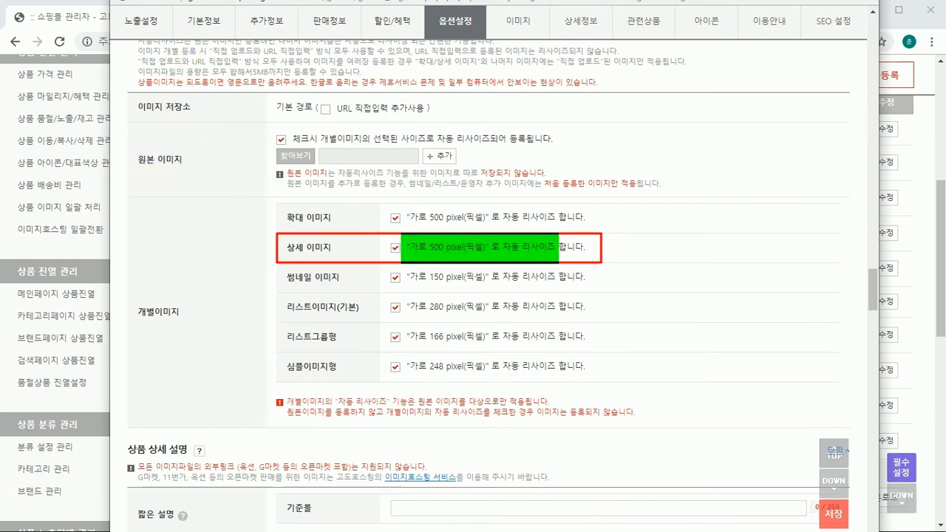
{"action": "mouse_move", "coordinate": [30, 18]}
{"action": "left_mouse_down"}
{"action": "mouse_move", "coordinate": [229, 244]}
{"action": "mouse_move", "coordinate": [259, 352]}
{"action": "mouse_move", "coordinate": [244, 250]}
{"action": "mouse_move", "coordinate": [355, 387]}
{"action": "mouse_move", "coordinate": [507, 416]}
{"action": "mouse_move", "coordinate": [472, 488]}
{"action": "left_mouse_up"}
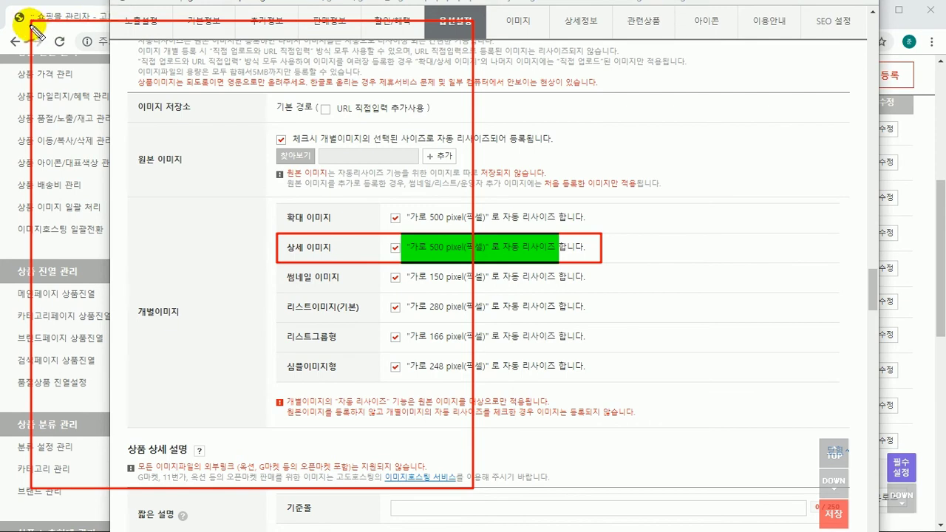
{"action": "mouse_move", "coordinate": [33, 22]}
{"action": "left_mouse_down"}
{"action": "mouse_move", "coordinate": [201, 111]}
{"action": "mouse_move", "coordinate": [233, 119]}
{"action": "mouse_move", "coordinate": [231, 103]}
{"action": "mouse_move", "coordinate": [235, 127]}
{"action": "mouse_move", "coordinate": [257, 103]}
{"action": "mouse_move", "coordinate": [267, 130]}
{"action": "mouse_move", "coordinate": [262, 111]}
{"action": "mouse_move", "coordinate": [349, 107]}
{"action": "mouse_move", "coordinate": [466, 37]}
{"action": "left_mouse_up"}
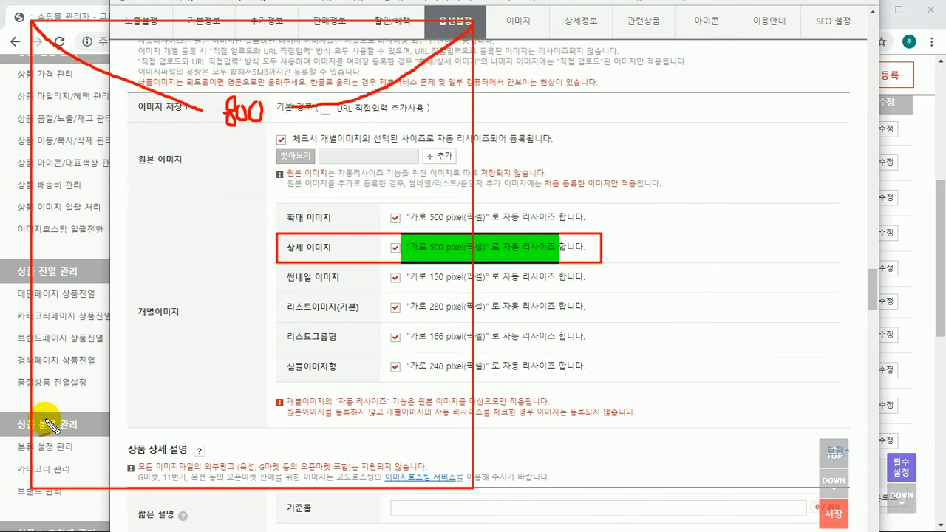
{"action": "key", "text": "ctrl+z"}
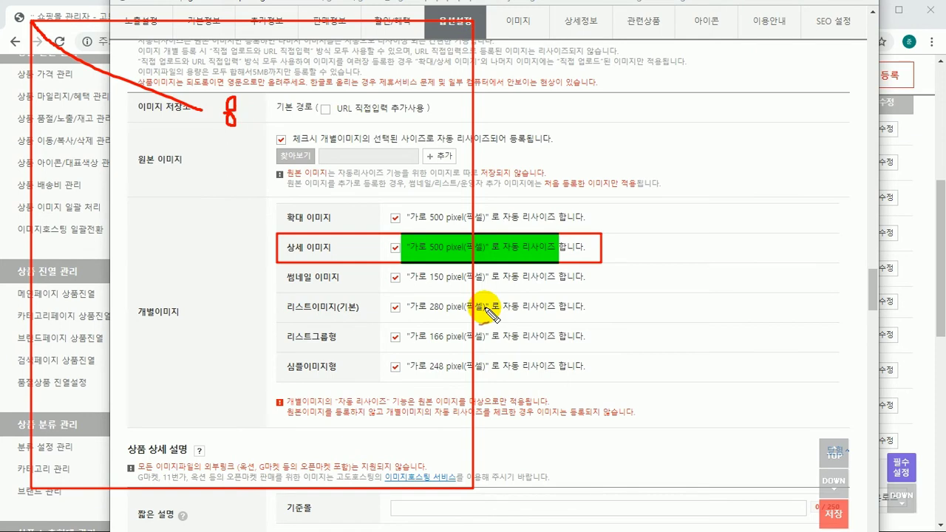
{"action": "key", "text": "ctrl+z"}
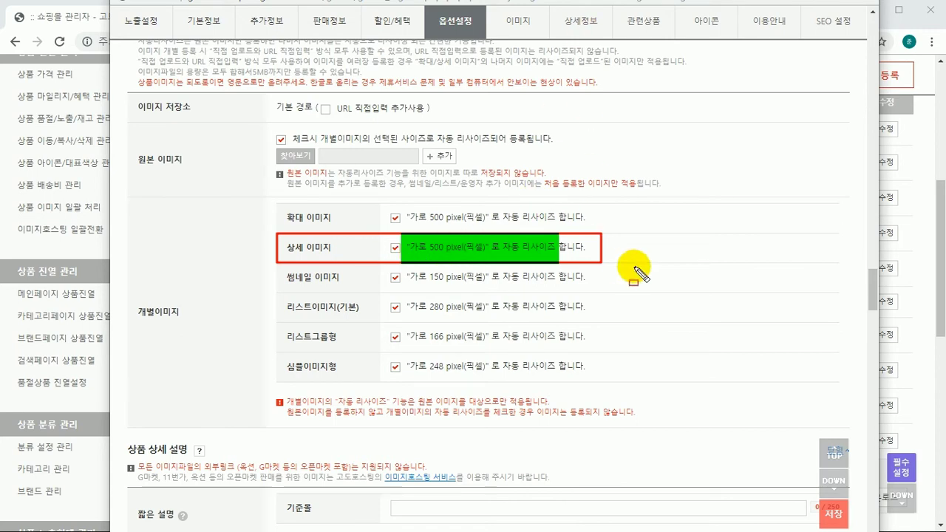
{"action": "mouse_move", "coordinate": [527, 279]}
{"action": "left_mouse_down"}
{"action": "mouse_move", "coordinate": [613, 378]}
{"action": "mouse_move", "coordinate": [828, 531]}
{"action": "mouse_move", "coordinate": [812, 531]}
{"action": "mouse_move", "coordinate": [865, 531]}
{"action": "left_mouse_up"}
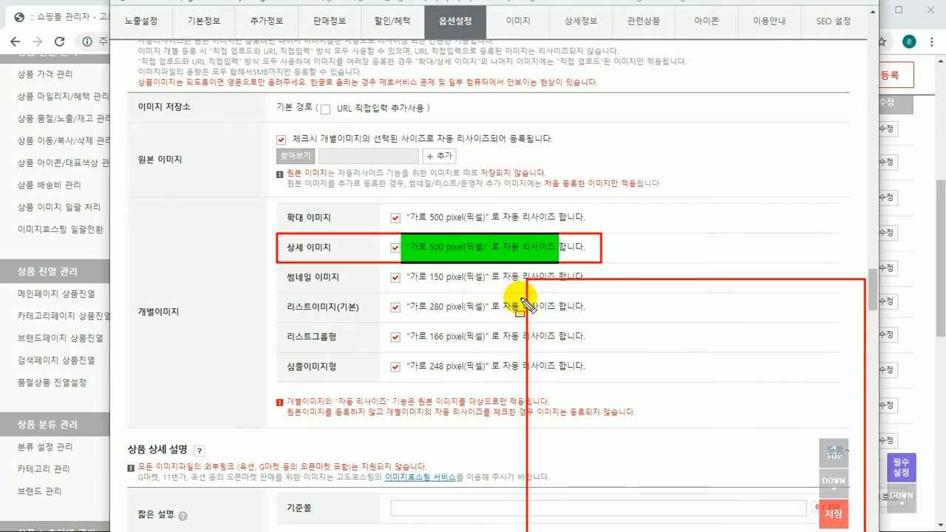
{"action": "key", "text": "ctrl+z"}
{"action": "key", "text": "ctrl+z"}
{"action": "key", "text": "ctrl+z"}
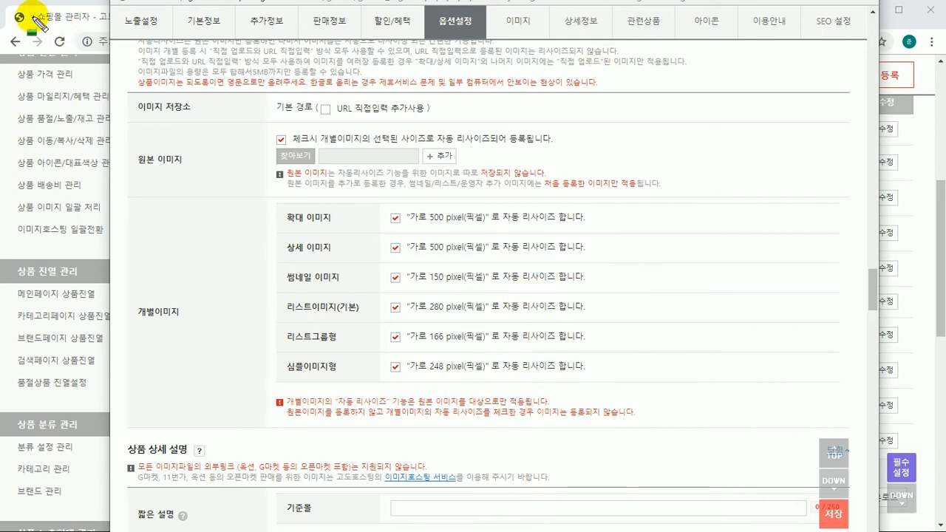
{"action": "mouse_move", "coordinate": [29, 17]}
{"action": "left_mouse_down"}
{"action": "mouse_move", "coordinate": [323, 339]}
{"action": "mouse_move", "coordinate": [363, 362]}
{"action": "mouse_move", "coordinate": [389, 363]}
{"action": "left_mouse_up"}
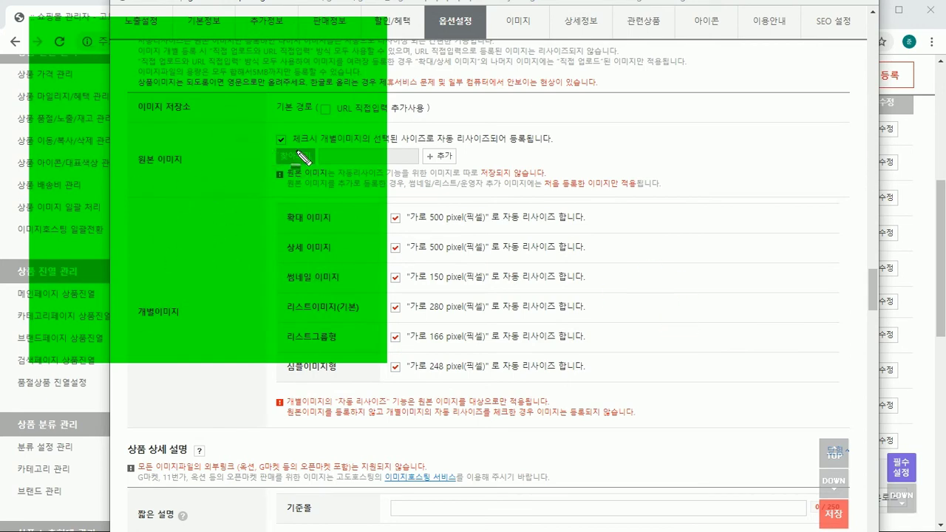
{"action": "left_click_drag", "start_coordinate": [478, 240], "coordinate": [484, 241]}
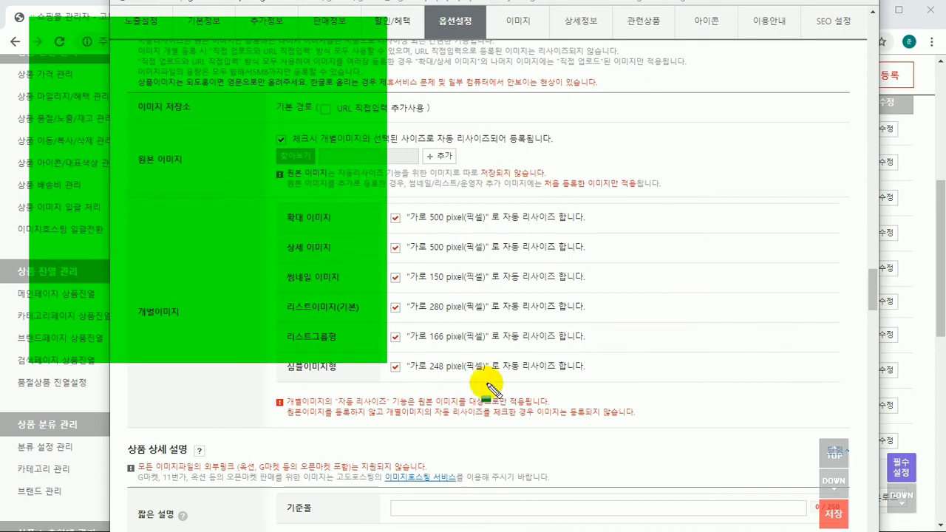
{"action": "mouse_move", "coordinate": [357, 258]}
{"action": "left_mouse_down"}
{"action": "mouse_move", "coordinate": [488, 247]}
{"action": "mouse_move", "coordinate": [494, 255]}
{"action": "mouse_move", "coordinate": [447, 264]}
{"action": "mouse_move", "coordinate": [428, 259]}
{"action": "mouse_move", "coordinate": [444, 248]}
{"action": "mouse_move", "coordinate": [425, 248]}
{"action": "mouse_move", "coordinate": [496, 256]}
{"action": "mouse_move", "coordinate": [747, 437]}
{"action": "mouse_move", "coordinate": [849, 531]}
{"action": "left_mouse_up"}
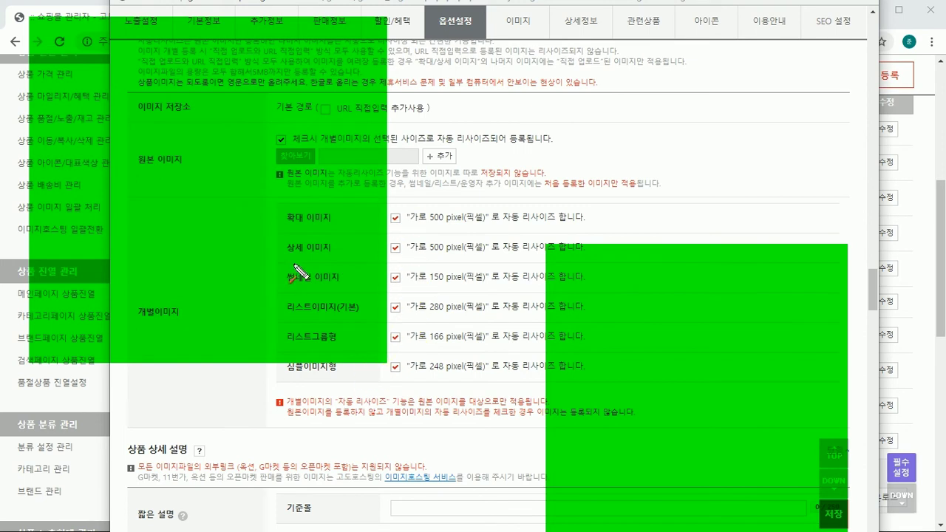
{"action": "left_click", "coordinate": [448, 251]}
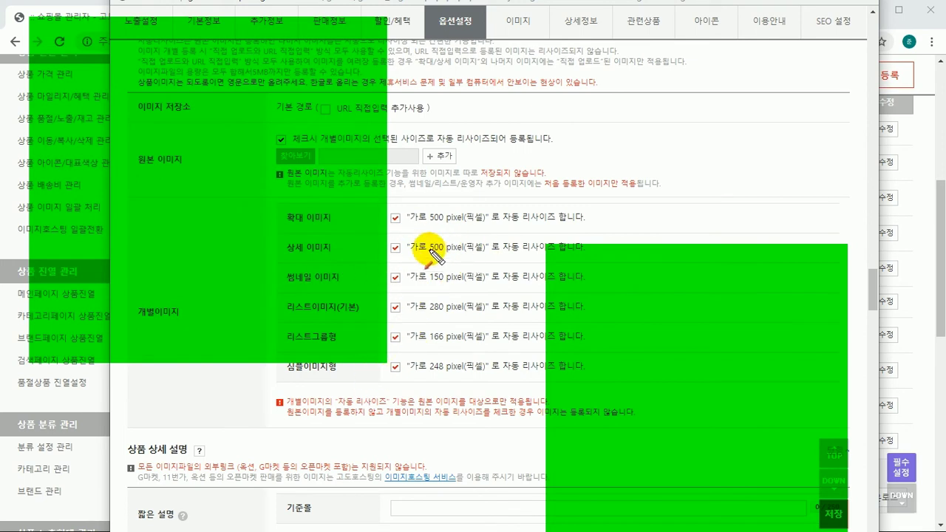
{"action": "mouse_move", "coordinate": [228, 200]}
{"action": "left_mouse_down"}
{"action": "mouse_move", "coordinate": [602, 390]}
{"action": "mouse_move", "coordinate": [620, 388]}
{"action": "left_mouse_up"}
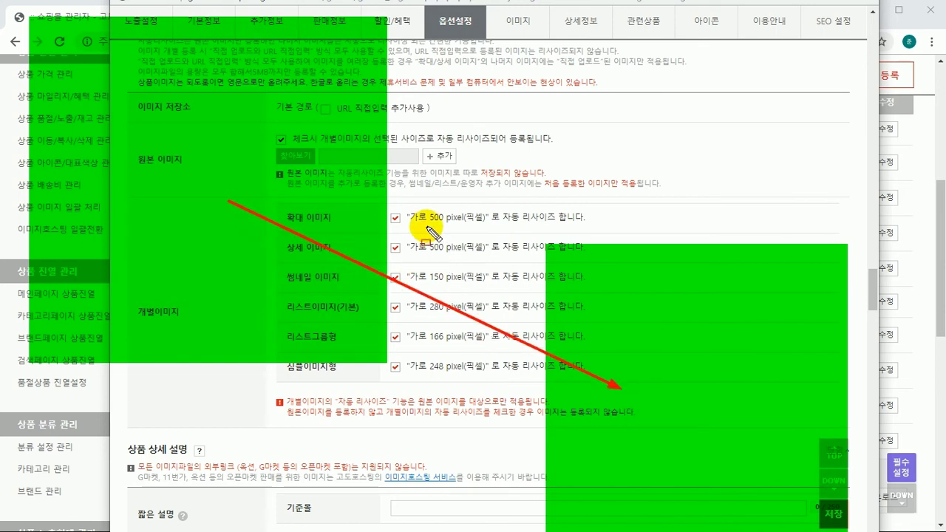
{"action": "mouse_move", "coordinate": [404, 232]}
{"action": "left_mouse_down"}
{"action": "mouse_move", "coordinate": [442, 253]}
{"action": "mouse_move", "coordinate": [489, 260]}
{"action": "left_mouse_up"}
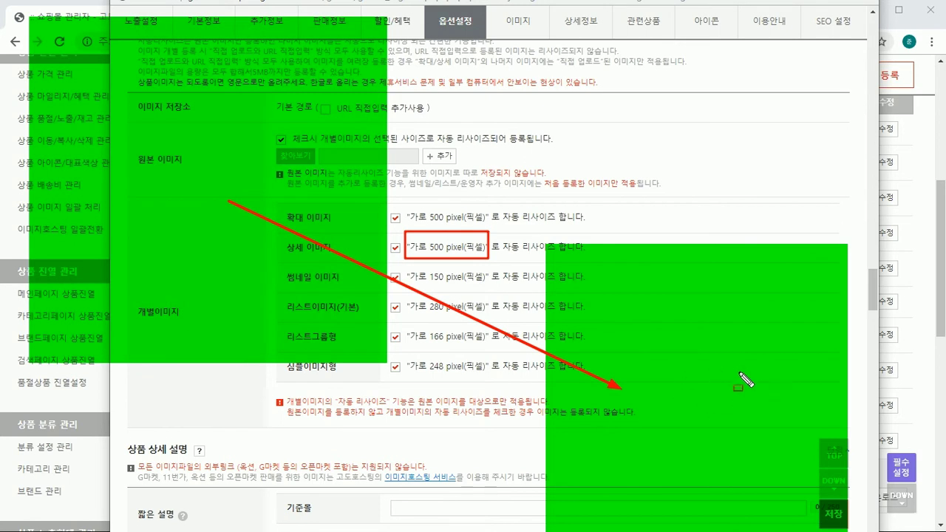
{"action": "left_click", "coordinate": [546, 248]}
{"action": "left_click", "coordinate": [446, 260]}
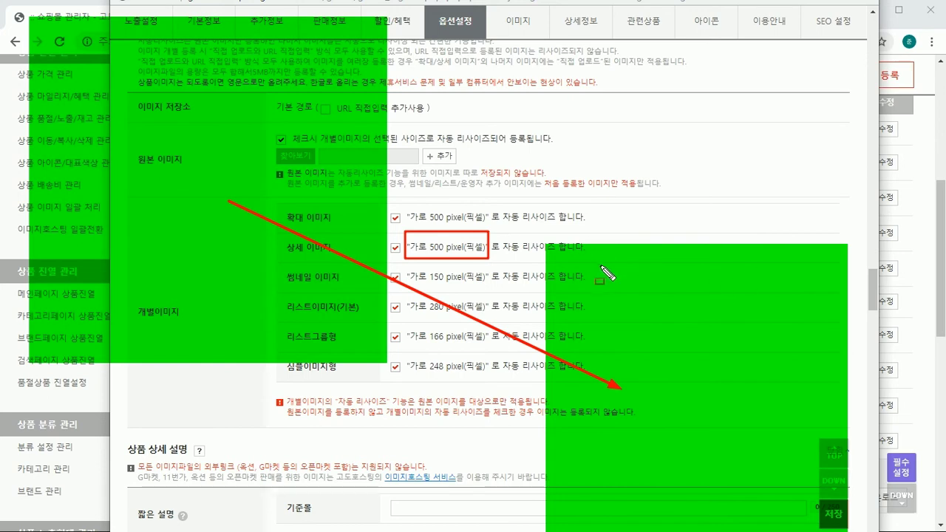
Step: Review the automatic resize settings of LG GOODS 12 and close its pop-up to return to the product list
{"action": "left_click", "coordinate": [420, 247]}
{"action": "left_click", "coordinate": [847, 267]}
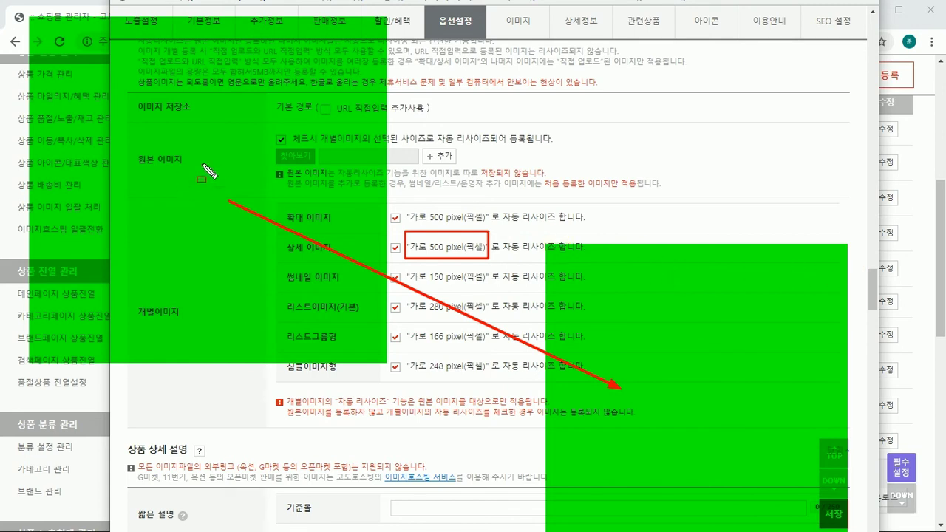
{"action": "left_click", "coordinate": [507, 399]}
{"action": "left_click", "coordinate": [476, 369]}
{"action": "mouse_move", "coordinate": [351, 394]}
{"action": "left_mouse_down"}
{"action": "mouse_move", "coordinate": [484, 397]}
{"action": "mouse_move", "coordinate": [403, 419]}
{"action": "left_mouse_up"}
{"action": "left_click", "coordinate": [518, 269]}
{"action": "key", "text": "Escape"}
{"action": "key", "text": "ctrl+w"}
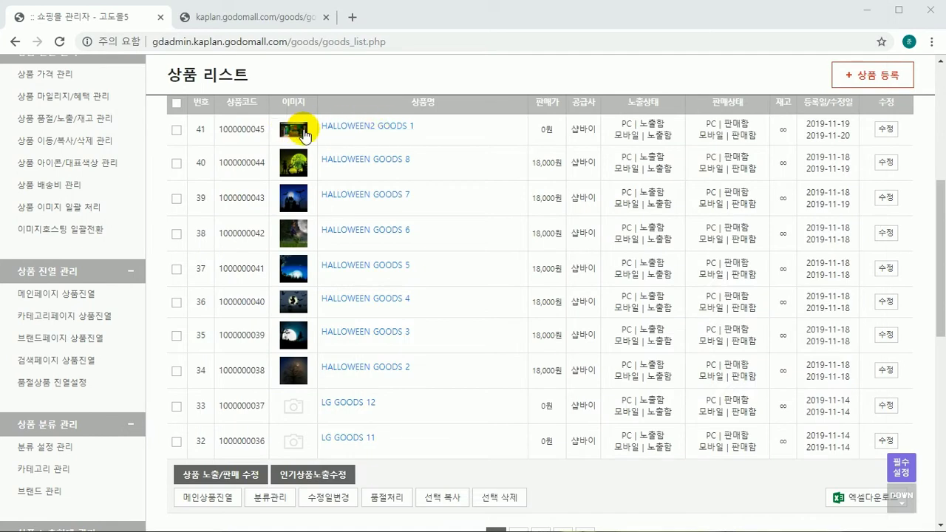
Step: Open HALLOWEEN2 GOODS 1 for editing, go to its image settings and frame the detail image row in red
{"action": "left_click", "coordinate": [374, 126]}
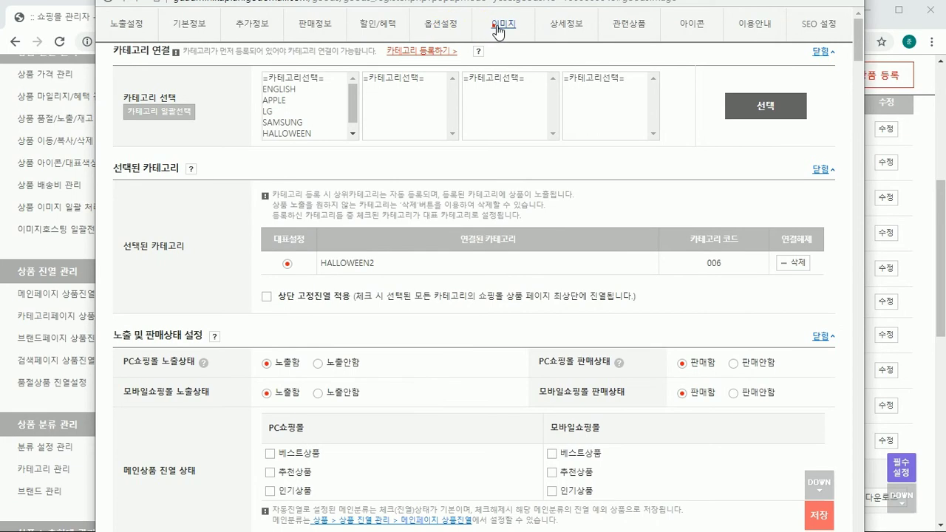
{"action": "left_click", "coordinate": [502, 25]}
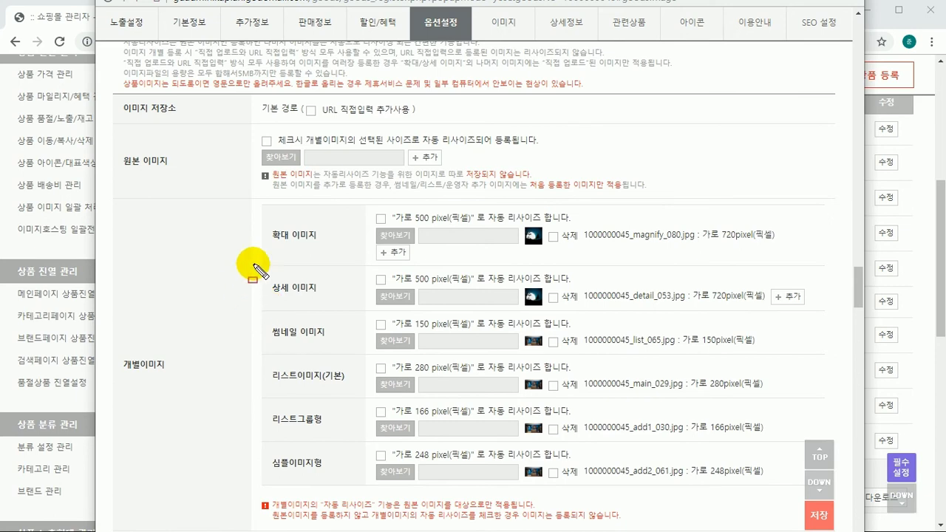
{"action": "mouse_move", "coordinate": [260, 266]}
{"action": "left_mouse_down"}
{"action": "mouse_move", "coordinate": [624, 343]}
{"action": "mouse_move", "coordinate": [826, 322]}
{"action": "mouse_move", "coordinate": [826, 310]}
{"action": "left_mouse_up"}
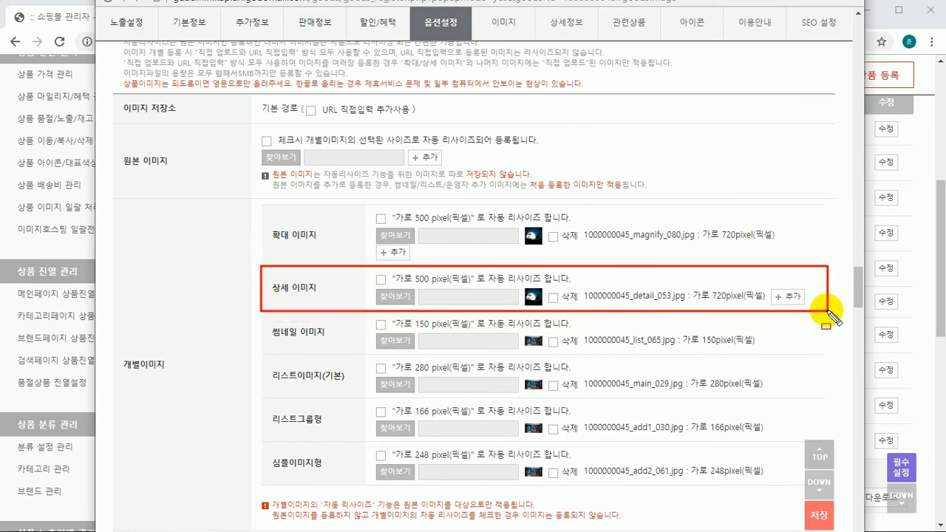
{"action": "left_click_drag", "start_coordinate": [516, 319], "coordinate": [520, 309]}
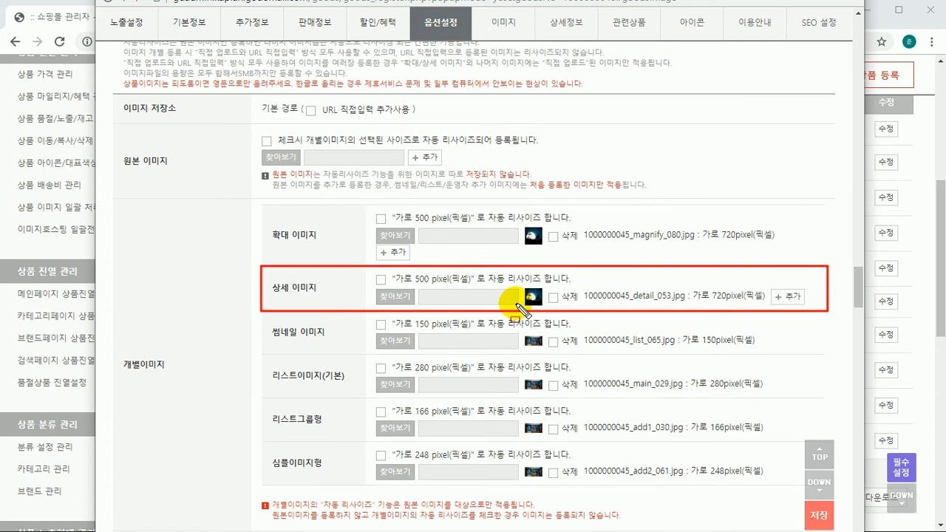
{"action": "key", "text": "ctrl+z"}
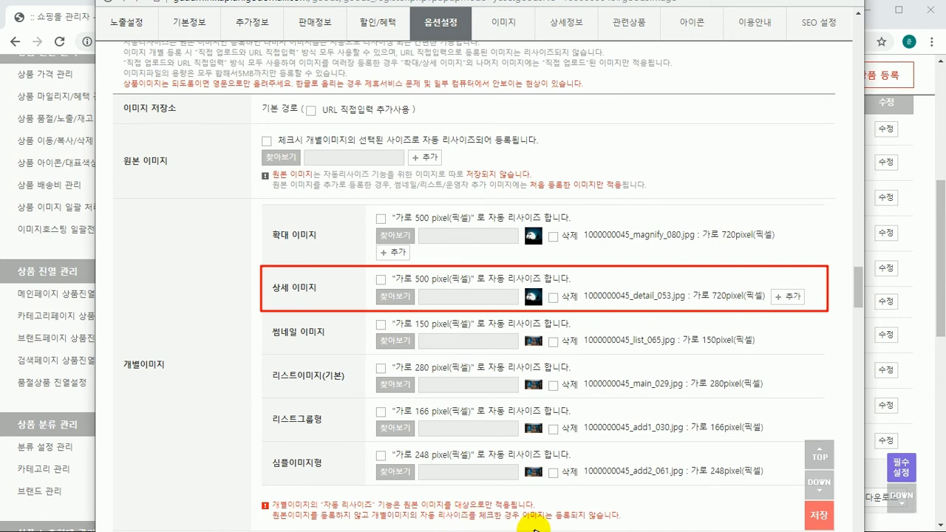
{"action": "mouse_move", "coordinate": [633, 157]}
{"action": "left_mouse_down"}
{"action": "mouse_move", "coordinate": [604, 190]}
{"action": "mouse_move", "coordinate": [370, 338]}
{"action": "mouse_move", "coordinate": [348, 377]}
{"action": "left_mouse_up"}
{"action": "left_click_drag", "start_coordinate": [361, 171], "coordinate": [671, 355]}
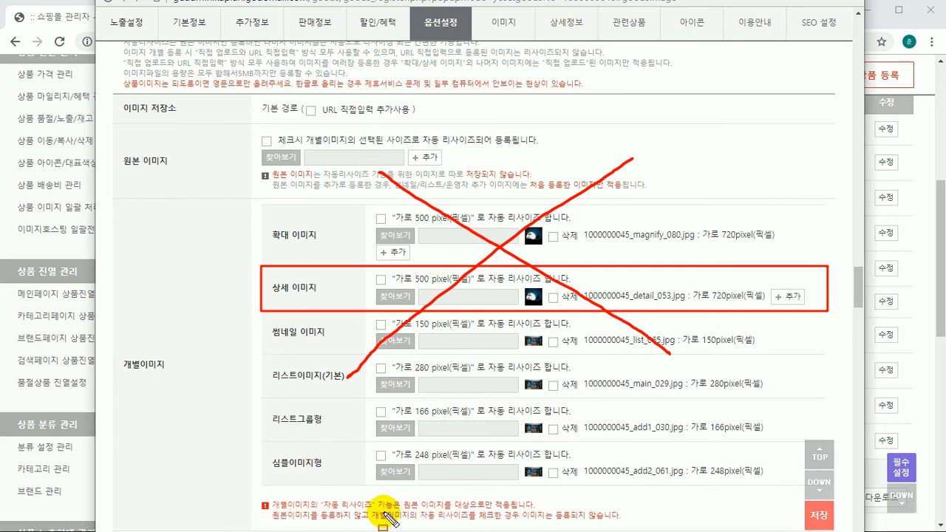
{"action": "left_click_drag", "start_coordinate": [448, 517], "coordinate": [519, 522]}
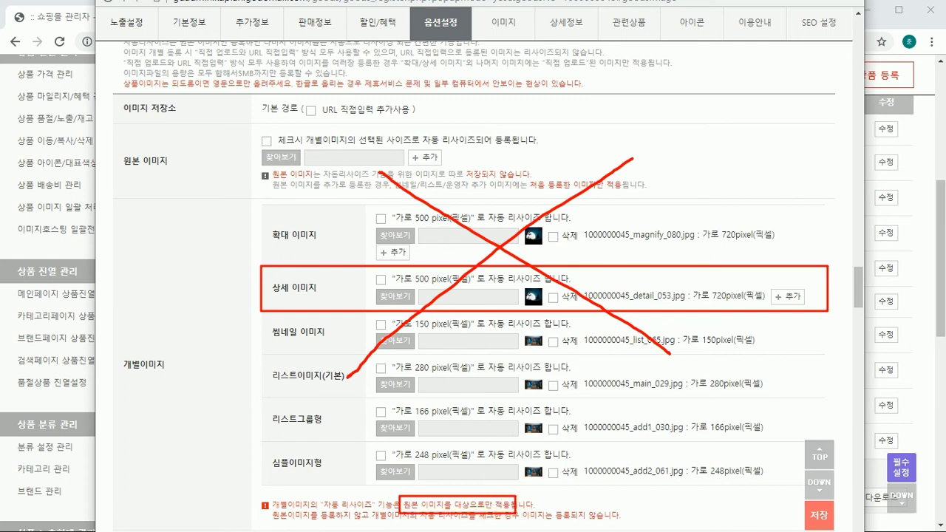
{"action": "left_click_drag", "start_coordinate": [210, 100], "coordinate": [460, 201]}
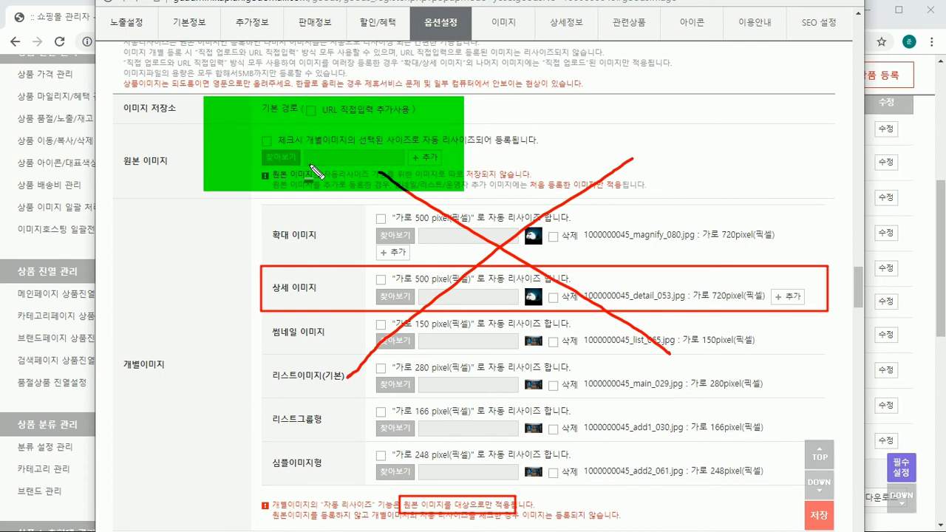
{"action": "key", "text": "ctrl+z"}
{"action": "key", "text": "ctrl+z"}
{"action": "key", "text": "ctrl+z"}
{"action": "key", "text": "ctrl+z"}
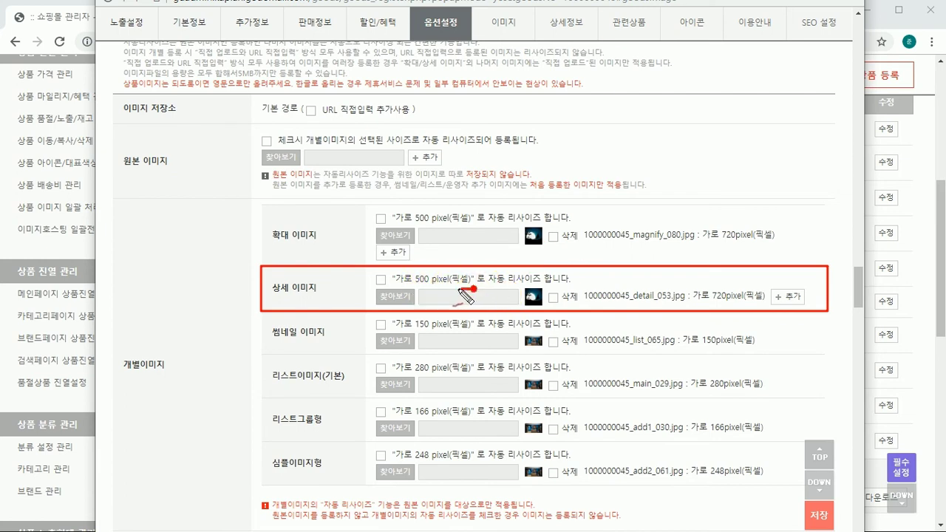
Step: Circle and cross out the detail image's 500 pixel automatic resize option, and circle the registered file's pixel width
{"action": "left_click_drag", "start_coordinate": [392, 275], "coordinate": [447, 284]}
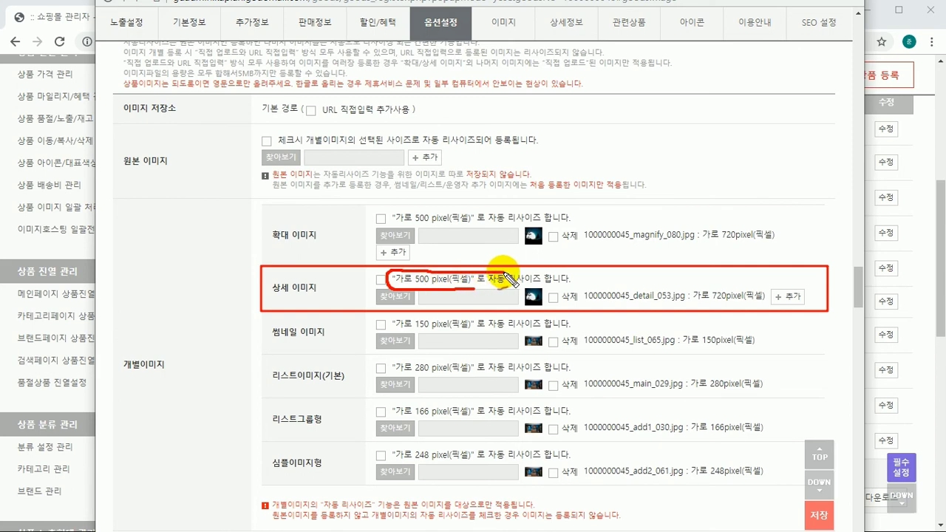
{"action": "mouse_move", "coordinate": [548, 276]}
{"action": "left_mouse_down"}
{"action": "mouse_move", "coordinate": [511, 272]}
{"action": "mouse_move", "coordinate": [465, 284]}
{"action": "left_mouse_up"}
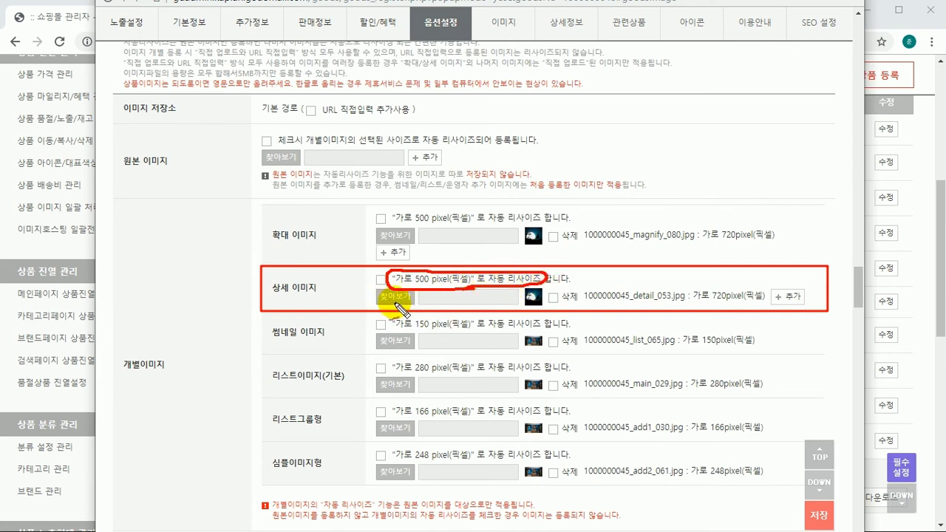
{"action": "mouse_move", "coordinate": [522, 214]}
{"action": "left_mouse_down"}
{"action": "mouse_move", "coordinate": [463, 269]}
{"action": "mouse_move", "coordinate": [384, 320]}
{"action": "left_mouse_up"}
{"action": "mouse_move", "coordinate": [395, 234]}
{"action": "left_mouse_down"}
{"action": "mouse_move", "coordinate": [462, 280]}
{"action": "mouse_move", "coordinate": [519, 345]}
{"action": "left_mouse_up"}
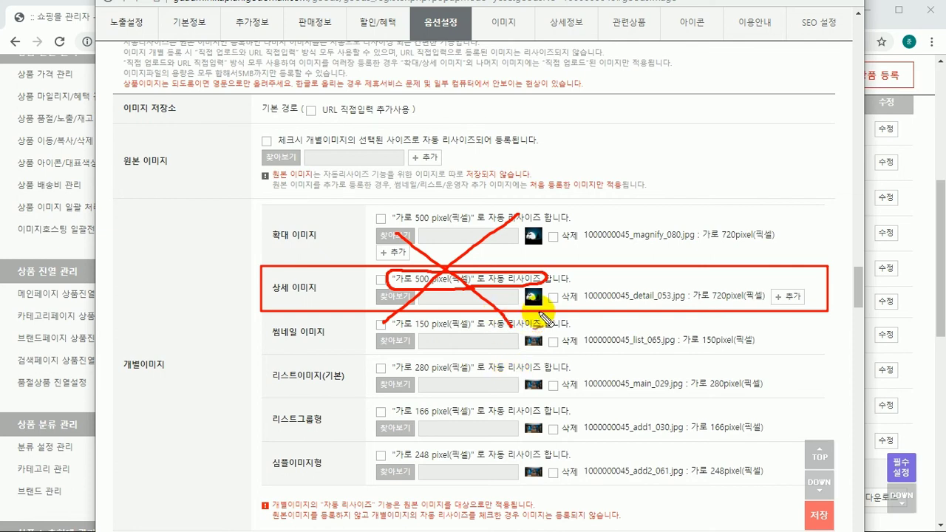
{"action": "mouse_move", "coordinate": [742, 304]}
{"action": "left_mouse_down"}
{"action": "mouse_move", "coordinate": [698, 306]}
{"action": "mouse_move", "coordinate": [687, 289]}
{"action": "mouse_move", "coordinate": [765, 295]}
{"action": "mouse_move", "coordinate": [773, 285]}
{"action": "mouse_move", "coordinate": [703, 308]}
{"action": "left_mouse_up"}
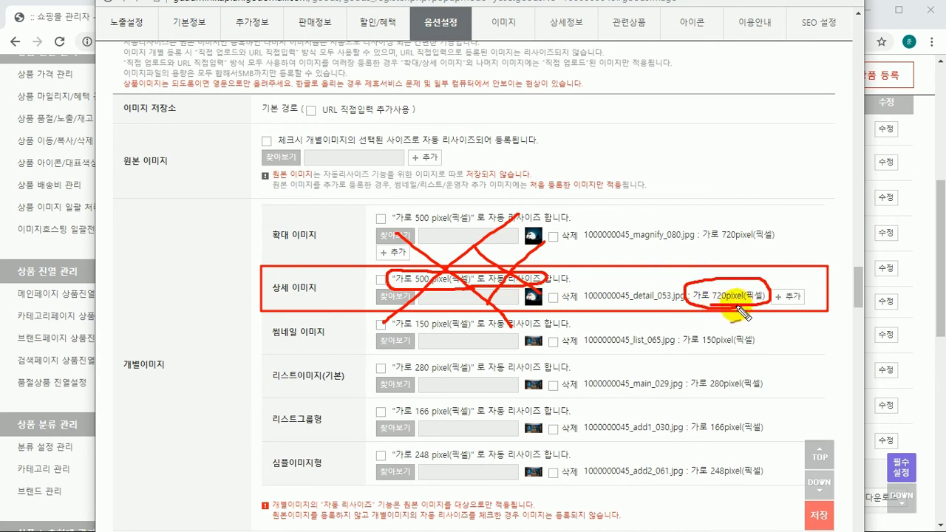
{"action": "mouse_move", "coordinate": [714, 289]}
{"action": "left_mouse_down"}
{"action": "mouse_move", "coordinate": [721, 273]}
{"action": "mouse_move", "coordinate": [775, 294]}
{"action": "mouse_move", "coordinate": [739, 314]}
{"action": "left_mouse_up"}
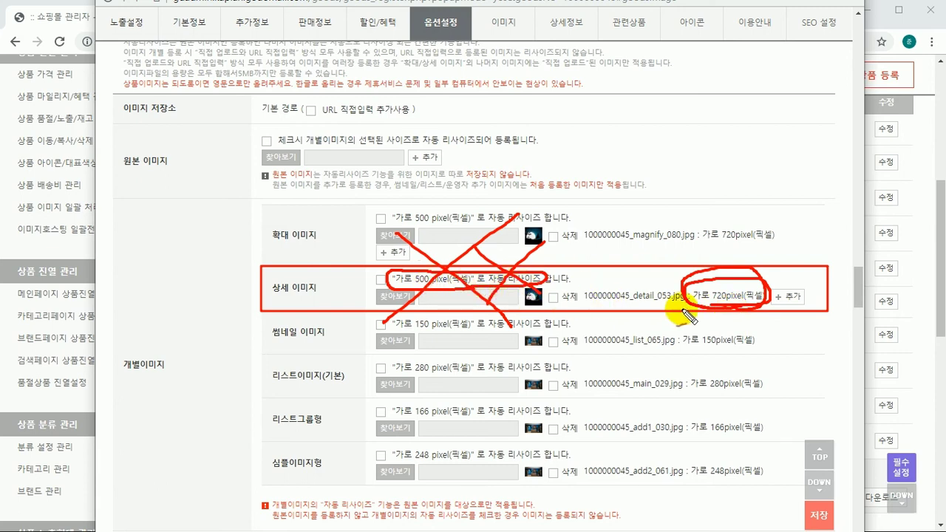
{"action": "mouse_move", "coordinate": [712, 279]}
{"action": "left_mouse_down"}
{"action": "mouse_move", "coordinate": [716, 296]}
{"action": "mouse_move", "coordinate": [744, 298]}
{"action": "mouse_move", "coordinate": [729, 296]}
{"action": "left_mouse_up"}
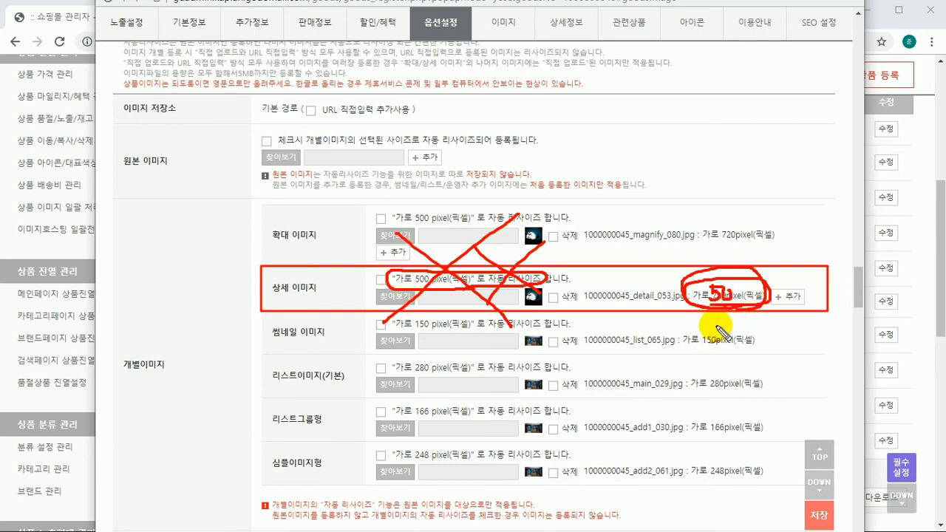
{"action": "key", "text": "ctrl+z"}
{"action": "key", "text": "ctrl+z"}
{"action": "key", "text": "ctrl+z"}
{"action": "key", "text": "ctrl+z"}
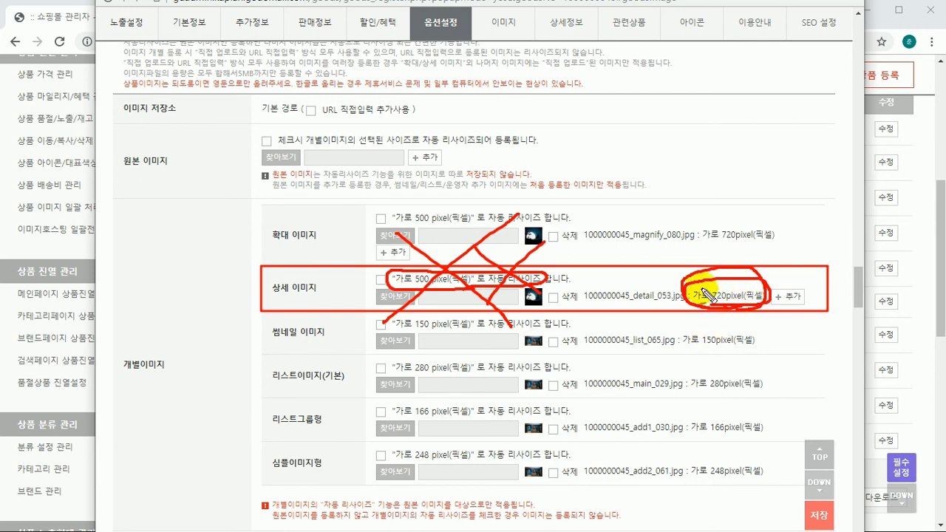
{"action": "key", "text": "ctrl+z"}
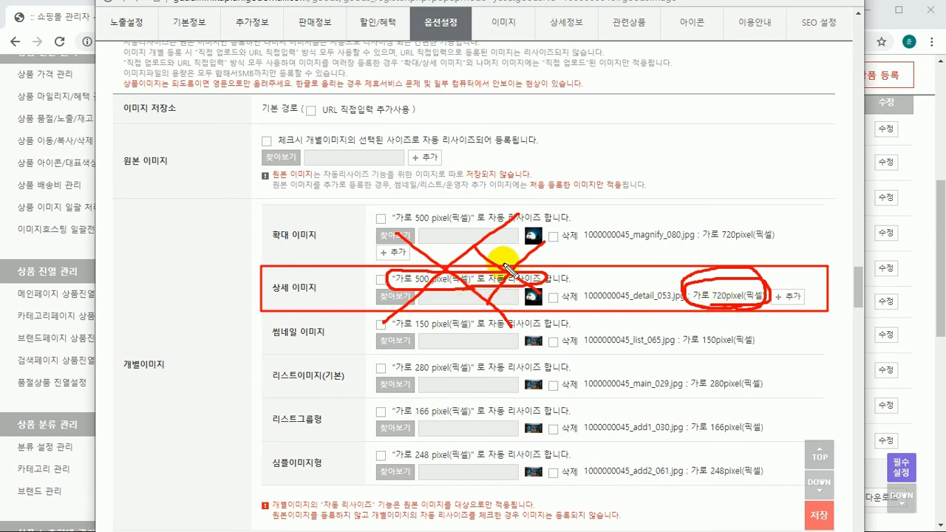
Step: Circle the red notice about automatic resizing below the individual image settings and draw a cross over it
{"action": "mouse_move", "coordinate": [464, 517]}
{"action": "left_mouse_down"}
{"action": "mouse_move", "coordinate": [374, 526]}
{"action": "mouse_move", "coordinate": [275, 489]}
{"action": "mouse_move", "coordinate": [618, 494]}
{"action": "mouse_move", "coordinate": [537, 521]}
{"action": "mouse_move", "coordinate": [441, 519]}
{"action": "left_mouse_up"}
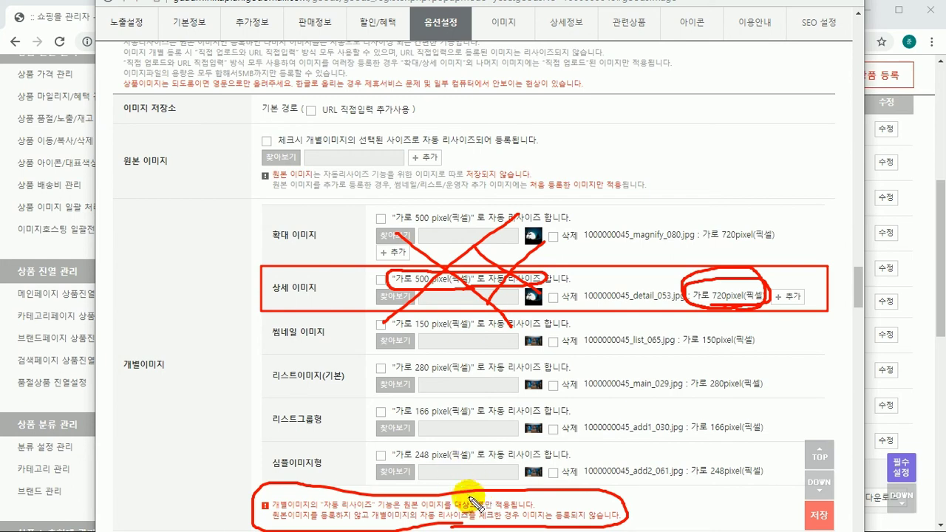
{"action": "left_click_drag", "start_coordinate": [473, 525], "coordinate": [531, 482]}
{"action": "left_click_drag", "start_coordinate": [469, 489], "coordinate": [517, 526]}
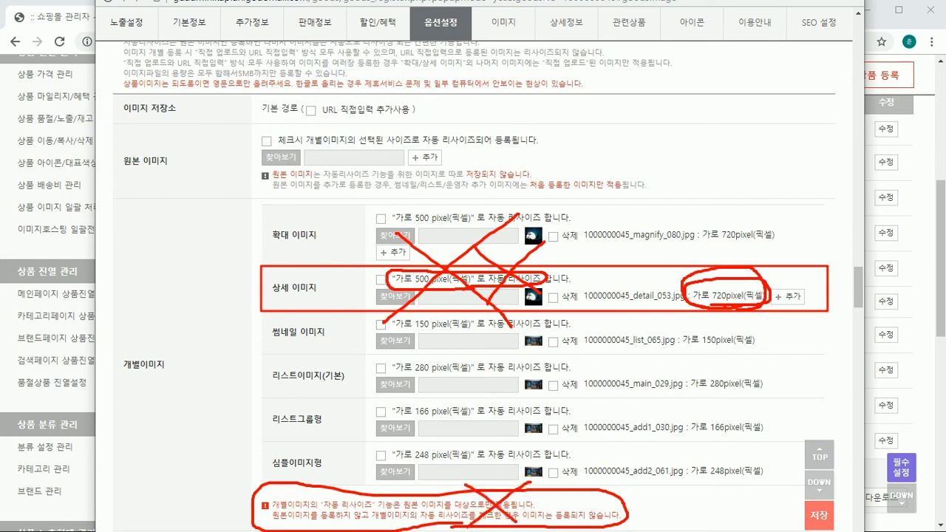
Step: Highlight in green the original image settings and the automatic resize width of each of the six individual image types
{"action": "mouse_move", "coordinate": [210, 104]}
{"action": "left_mouse_down"}
{"action": "mouse_move", "coordinate": [456, 189]}
{"action": "mouse_move", "coordinate": [571, 213]}
{"action": "mouse_move", "coordinate": [554, 193]}
{"action": "left_mouse_up"}
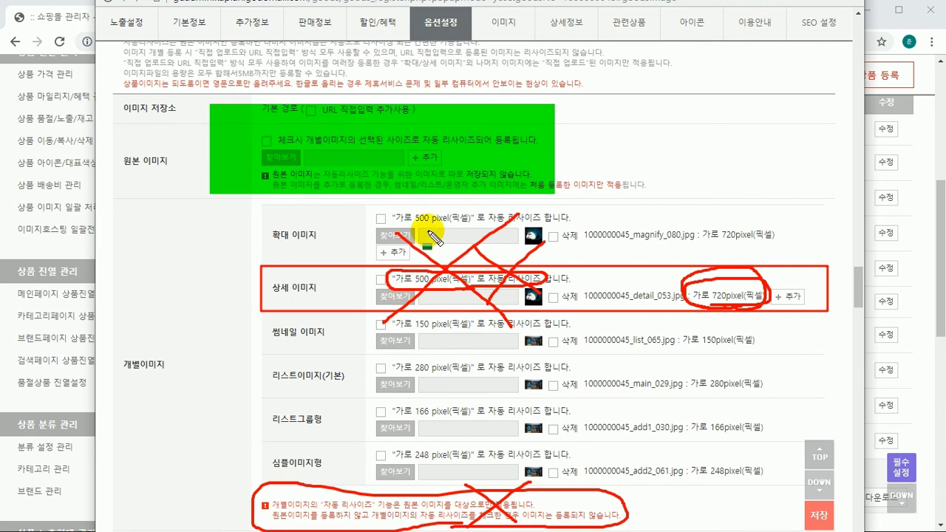
{"action": "left_click_drag", "start_coordinate": [392, 209], "coordinate": [477, 221]}
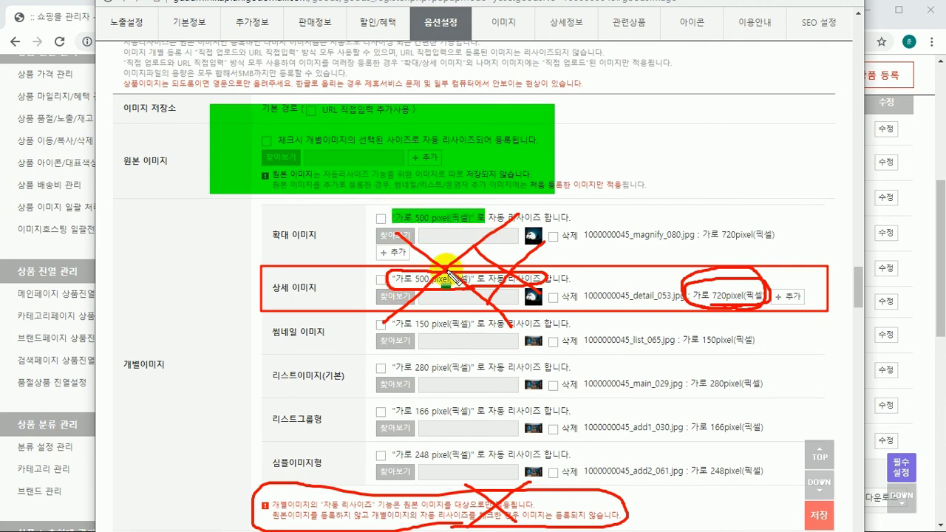
{"action": "left_click_drag", "start_coordinate": [392, 271], "coordinate": [467, 289]}
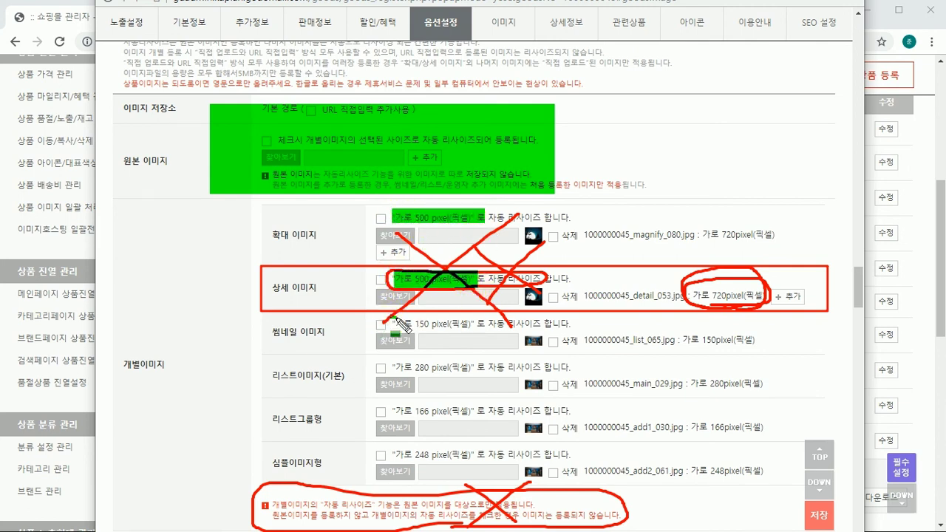
{"action": "left_click_drag", "start_coordinate": [392, 318], "coordinate": [480, 330]}
{"action": "left_click_drag", "start_coordinate": [392, 361], "coordinate": [479, 373]}
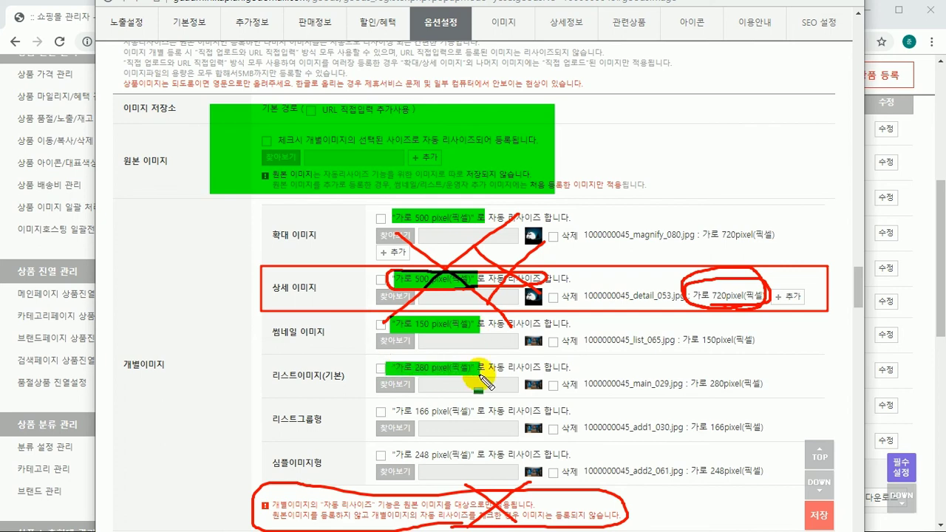
{"action": "left_click_drag", "start_coordinate": [392, 405], "coordinate": [479, 417]}
{"action": "mouse_move", "coordinate": [392, 448]}
{"action": "left_mouse_down"}
{"action": "mouse_move", "coordinate": [479, 460]}
{"action": "mouse_move", "coordinate": [463, 480]}
{"action": "left_mouse_up"}
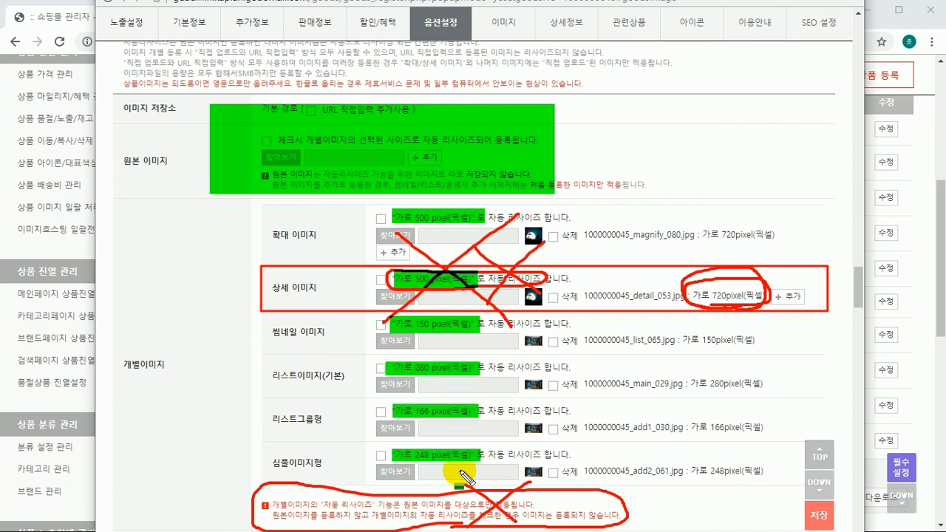
{"action": "key", "text": "ctrl+z"}
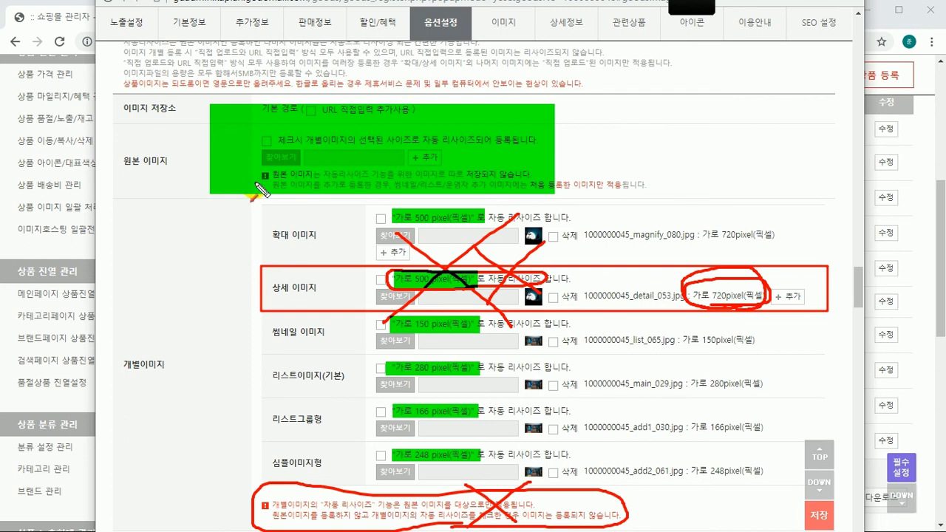
Step: Draw red arrows from the original image settings to each of the six individual image sizes, and clear all screen annotations
{"action": "left_click_drag", "start_coordinate": [235, 168], "coordinate": [373, 212]}
{"action": "left_click_drag", "start_coordinate": [237, 169], "coordinate": [374, 264]}
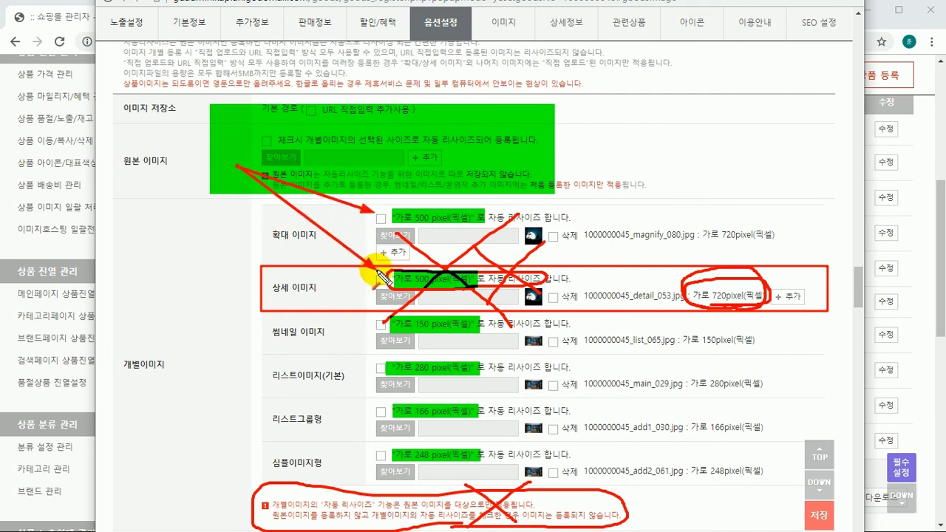
{"action": "left_click_drag", "start_coordinate": [236, 168], "coordinate": [378, 321]}
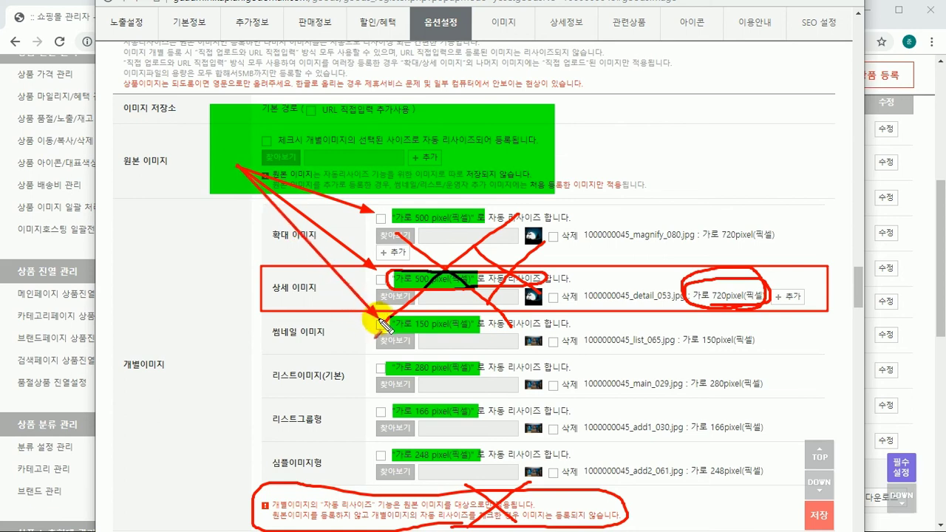
{"action": "left_click_drag", "start_coordinate": [237, 168], "coordinate": [379, 367]}
{"action": "left_click_drag", "start_coordinate": [237, 168], "coordinate": [379, 408]}
{"action": "left_click_drag", "start_coordinate": [238, 176], "coordinate": [380, 443]}
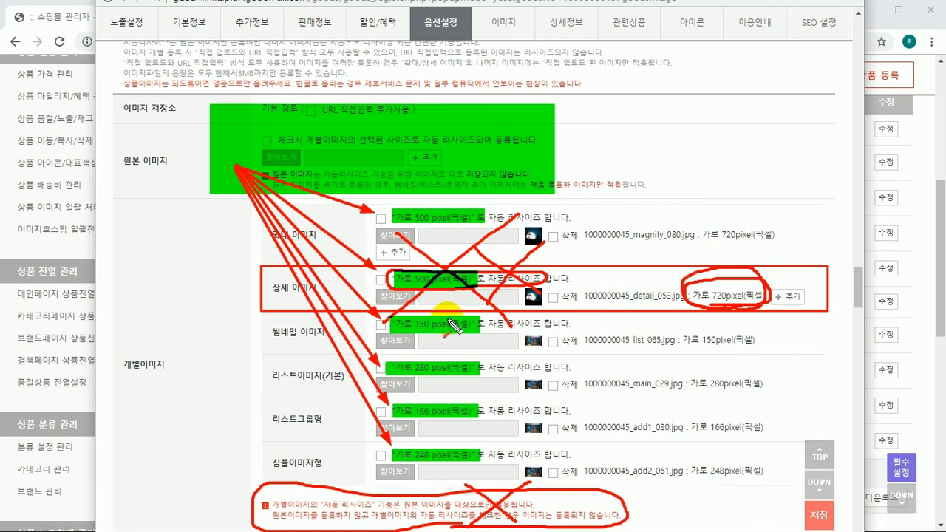
{"action": "key", "text": "Escape"}
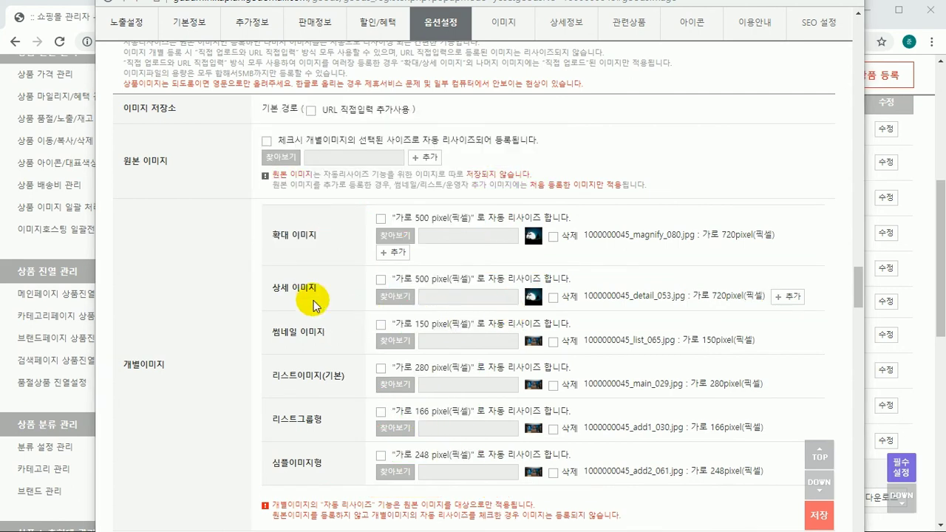
Step: Frame the detail image row, preview the registered detail image, and close the preview and the product pop-up
{"action": "mouse_move", "coordinate": [259, 266]}
{"action": "left_mouse_down"}
{"action": "mouse_move", "coordinate": [291, 282]}
{"action": "mouse_move", "coordinate": [767, 334]}
{"action": "mouse_move", "coordinate": [821, 318]}
{"action": "left_mouse_up"}
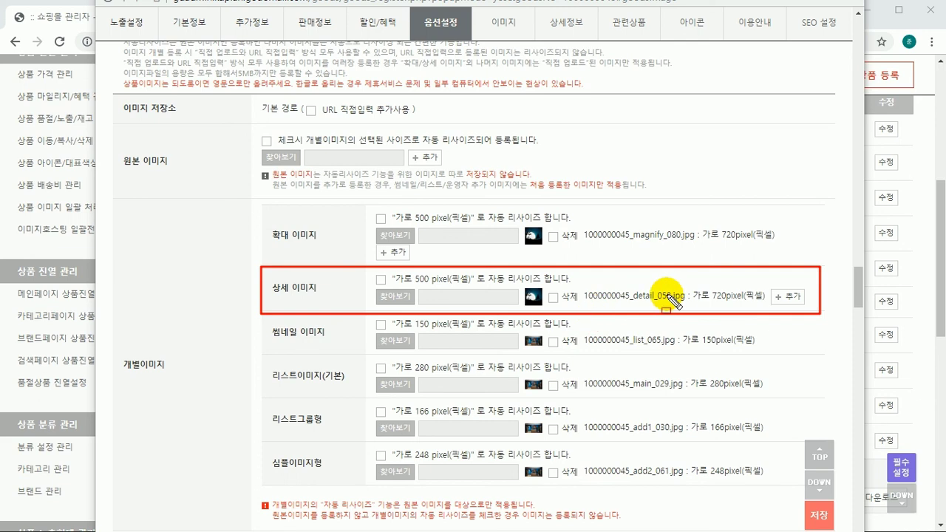
{"action": "left_click", "coordinate": [532, 298]}
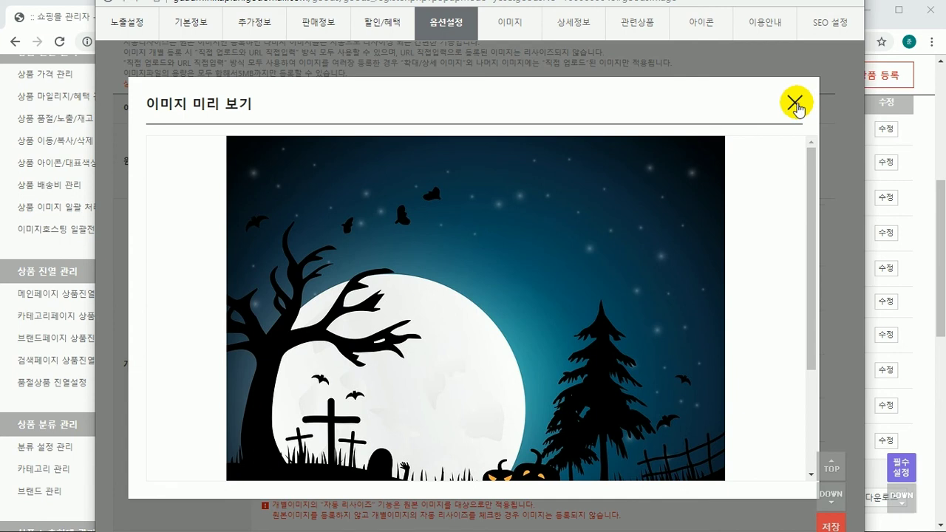
{"action": "left_click", "coordinate": [795, 103]}
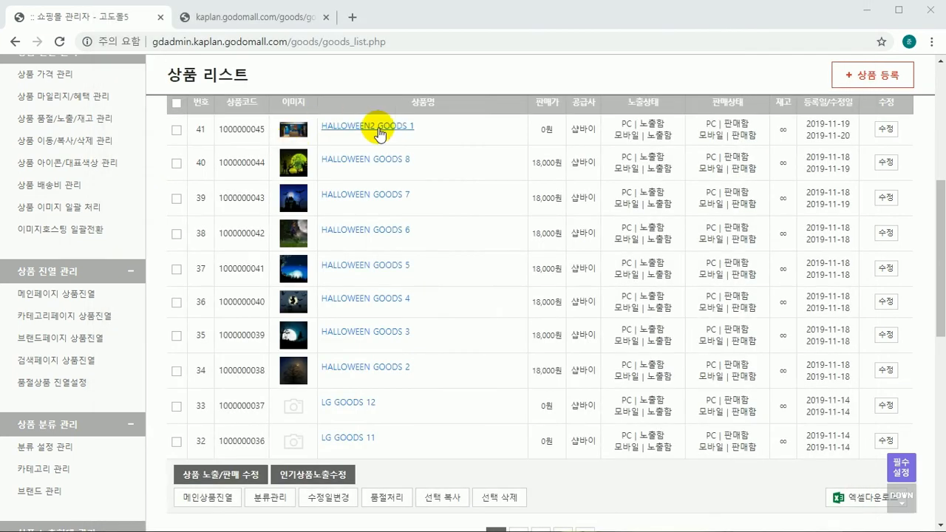
Step: Open HALLOWEEN2 GOODS 1, enable automatic resizing from the original image without choosing a file, and save the product
{"action": "left_click", "coordinate": [378, 127]}
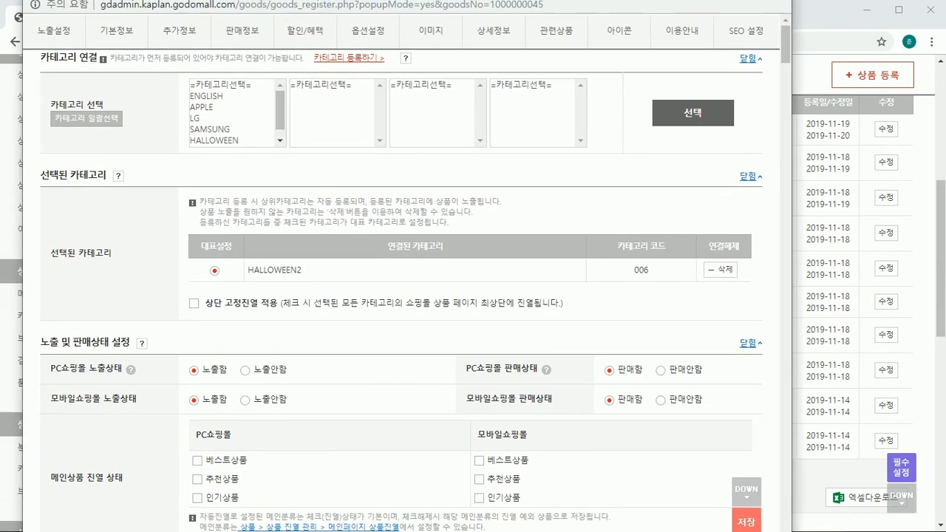
{"action": "left_click", "coordinate": [440, 34]}
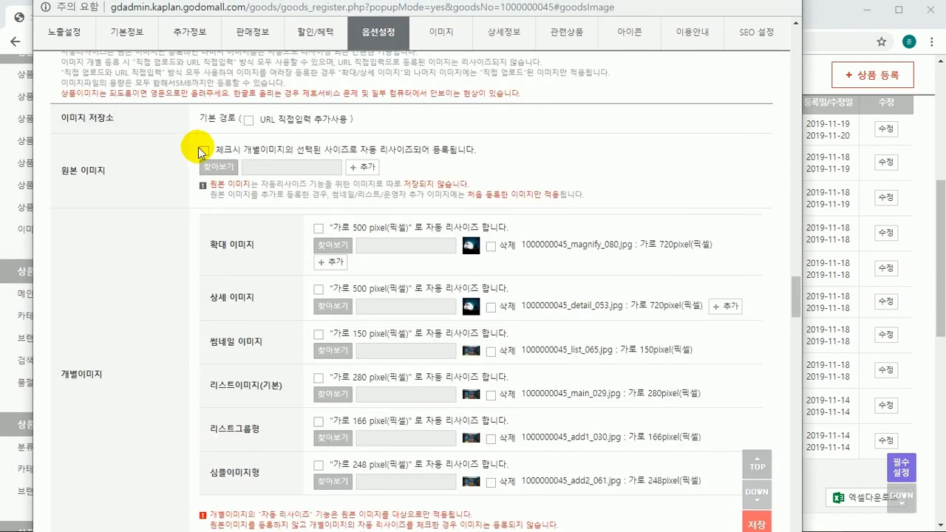
{"action": "left_click", "coordinate": [204, 150]}
{"action": "left_click", "coordinate": [757, 525]}
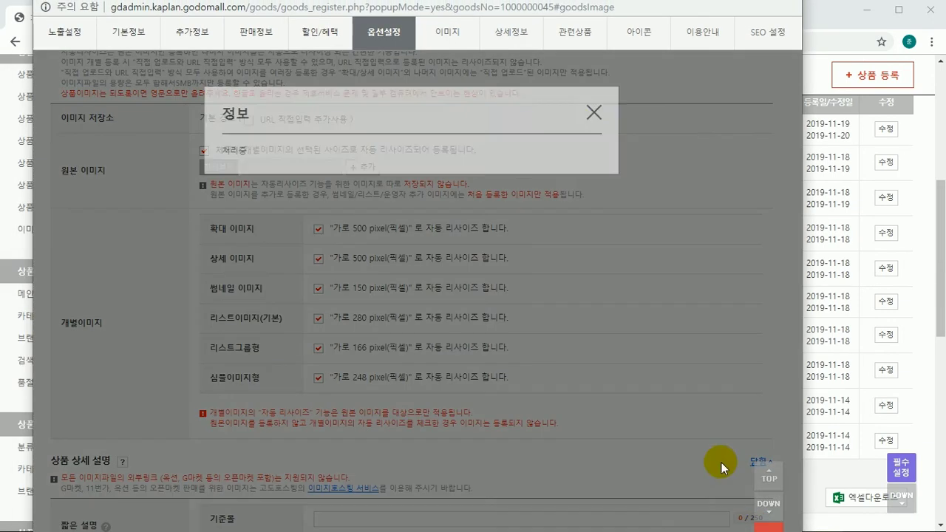
{"action": "left_click", "coordinate": [593, 114]}
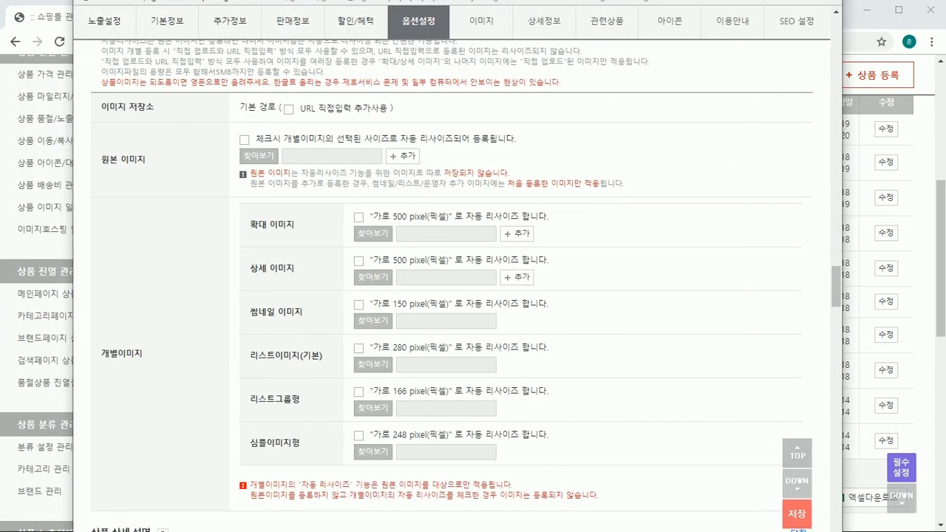
Step: Return to the product list behind the product pop-up and reload it
{"action": "left_click", "coordinate": [915, 154]}
{"action": "right_click", "coordinate": [477, 144]}
{"action": "left_click", "coordinate": [500, 187]}
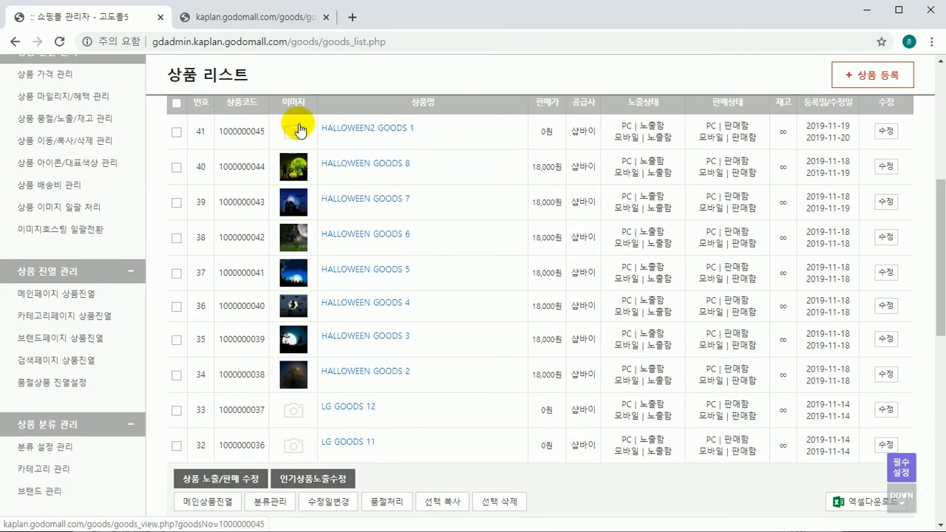
Step: Bring back the HALLOWEEN2 GOODS 1 pop-up, enable automatic resizing, and choose the halloween-1702531_960 file as the original image
{"action": "left_click", "coordinate": [348, 128]}
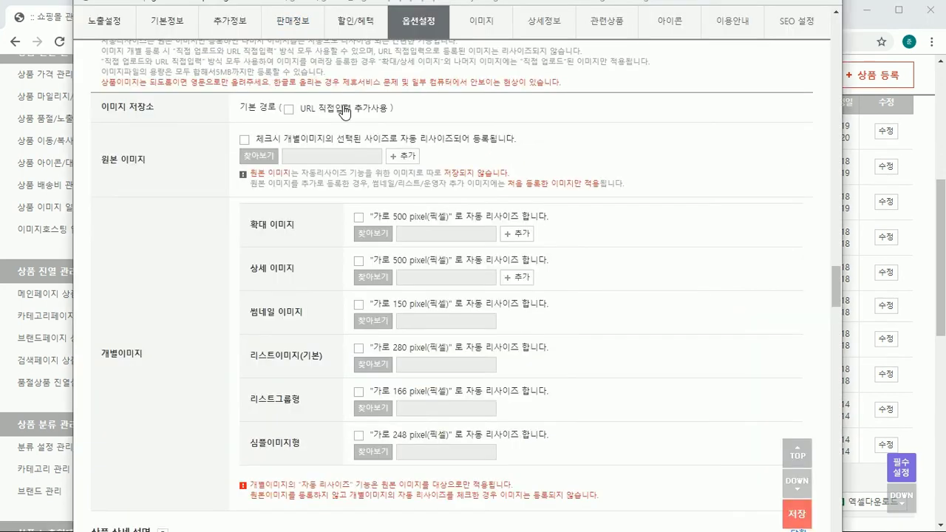
{"action": "left_click", "coordinate": [249, 160]}
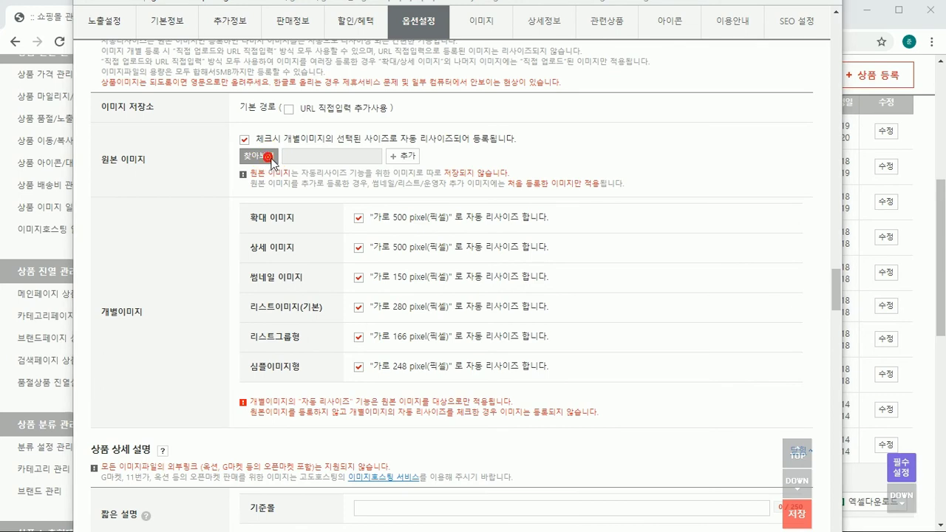
{"action": "left_click", "coordinate": [437, 250]}
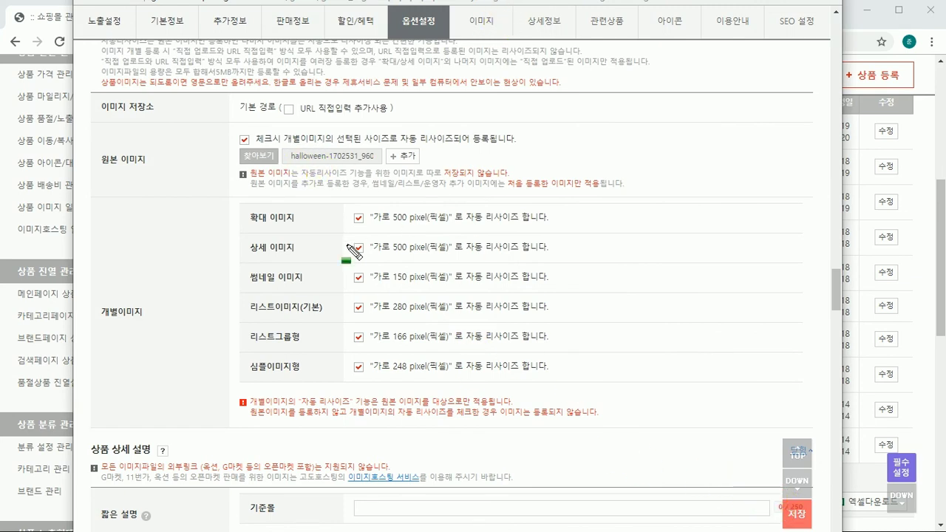
Step: Highlight the detail image row and the original image settings in green, frame the six resize widths in red, and point an arrow at them
{"action": "left_click_drag", "start_coordinate": [244, 247], "coordinate": [621, 268]}
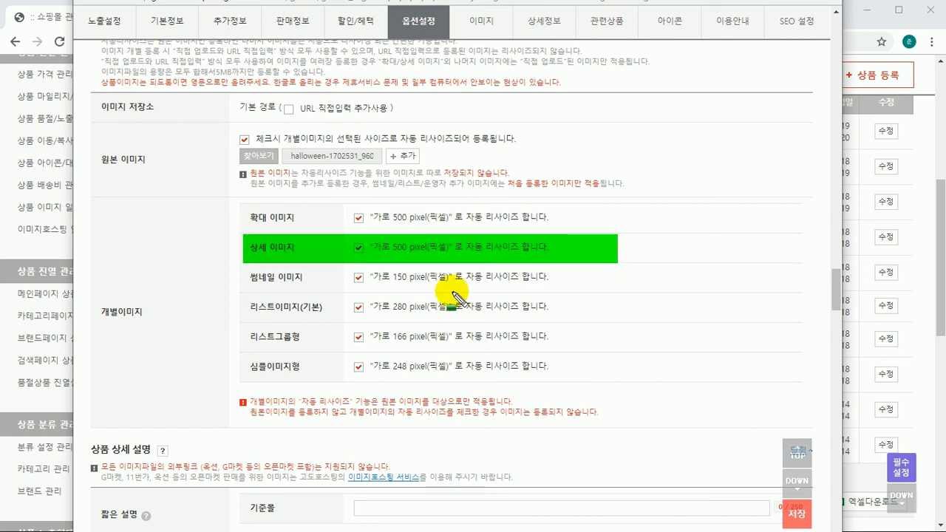
{"action": "left_click_drag", "start_coordinate": [225, 122], "coordinate": [534, 175]}
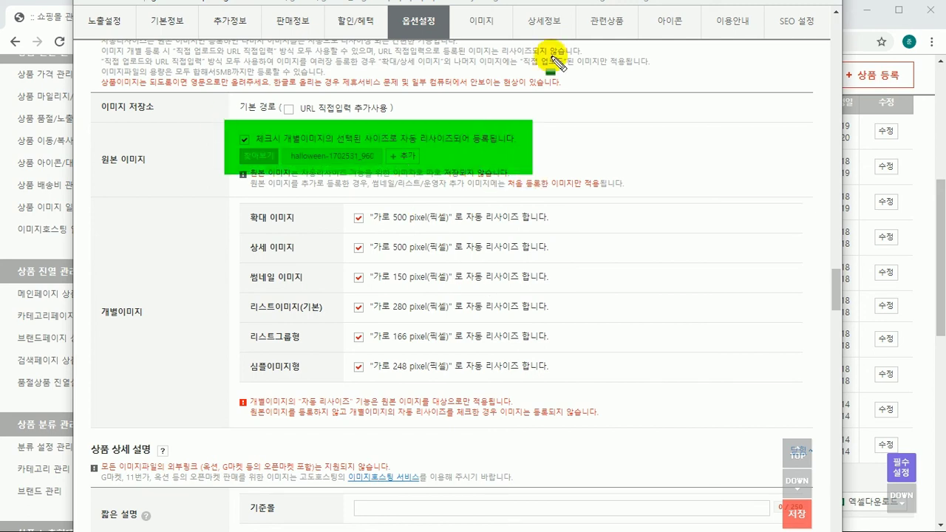
{"action": "left_click_drag", "start_coordinate": [368, 203], "coordinate": [472, 374]}
{"action": "left_click", "coordinate": [442, 410]}
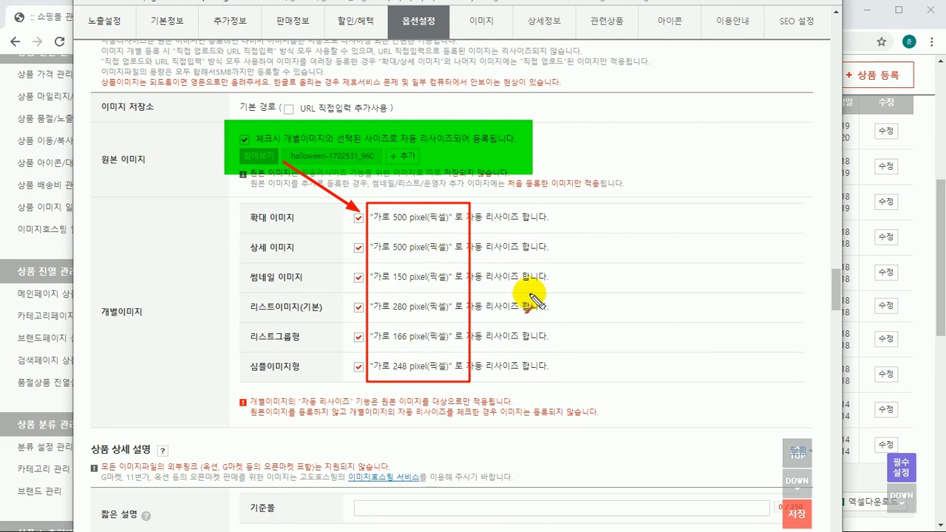
Step: Save the product with its new original image and close the information message
{"action": "left_click", "coordinate": [799, 512]}
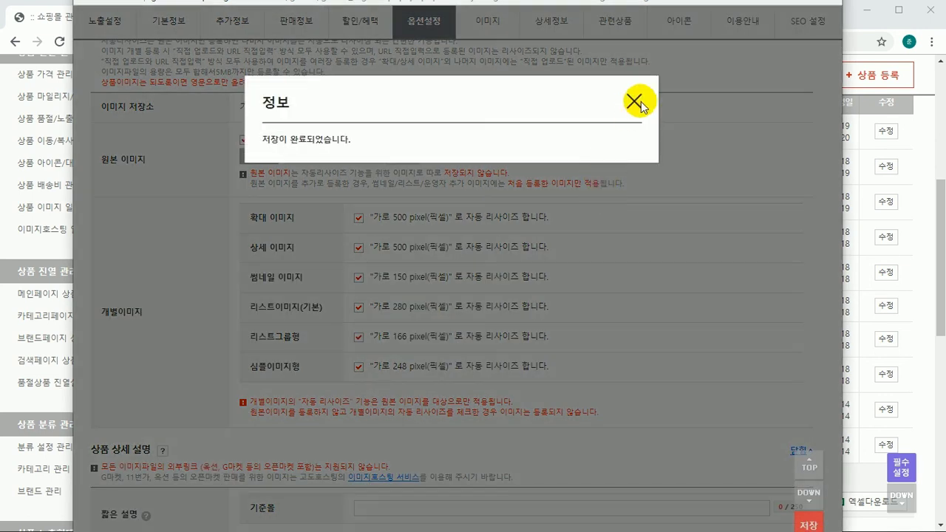
{"action": "left_click", "coordinate": [630, 104]}
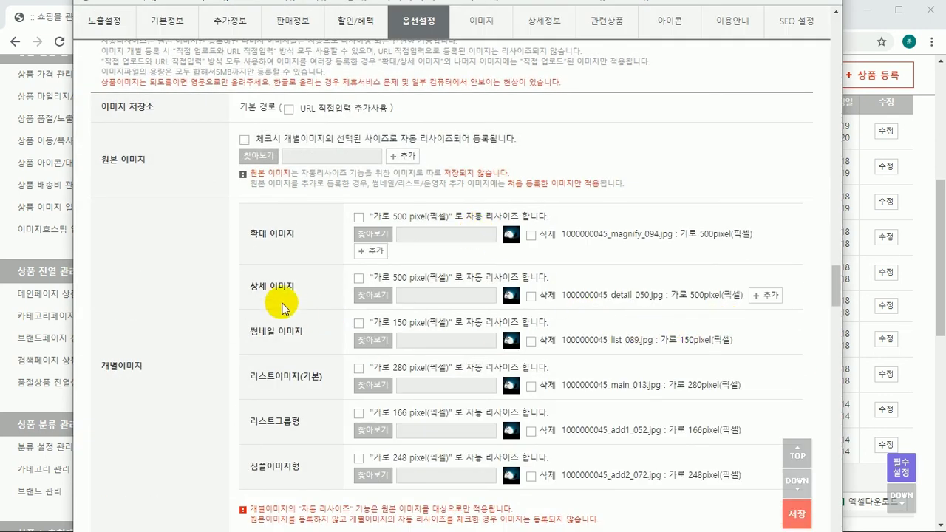
Step: Frame the detail image row, its 500 pixel resize option and its registered width in red, and point a red arrow at that width
{"action": "key", "text": "ctrl+alt+d"}
{"action": "mouse_move", "coordinate": [238, 265]}
{"action": "left_mouse_down"}
{"action": "mouse_move", "coordinate": [556, 337]}
{"action": "mouse_move", "coordinate": [814, 311]}
{"action": "left_mouse_up"}
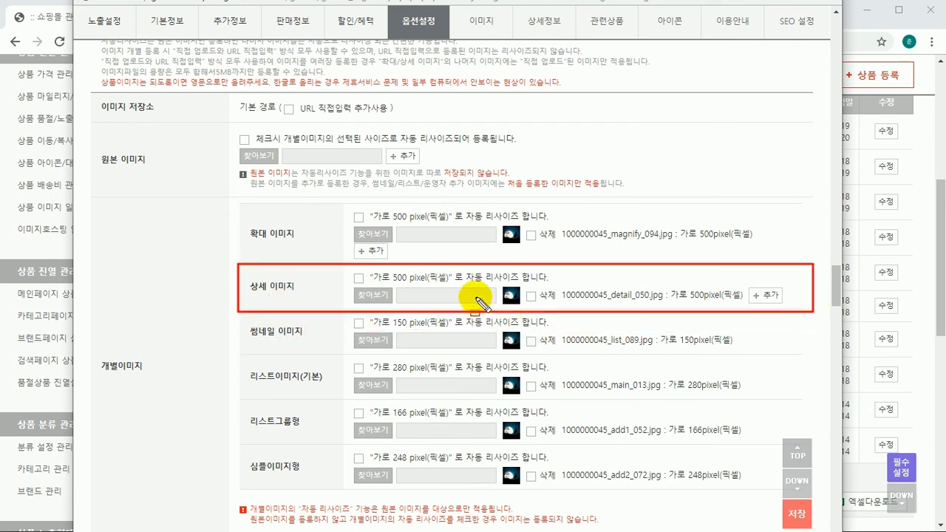
{"action": "left_click_drag", "start_coordinate": [366, 268], "coordinate": [554, 283]}
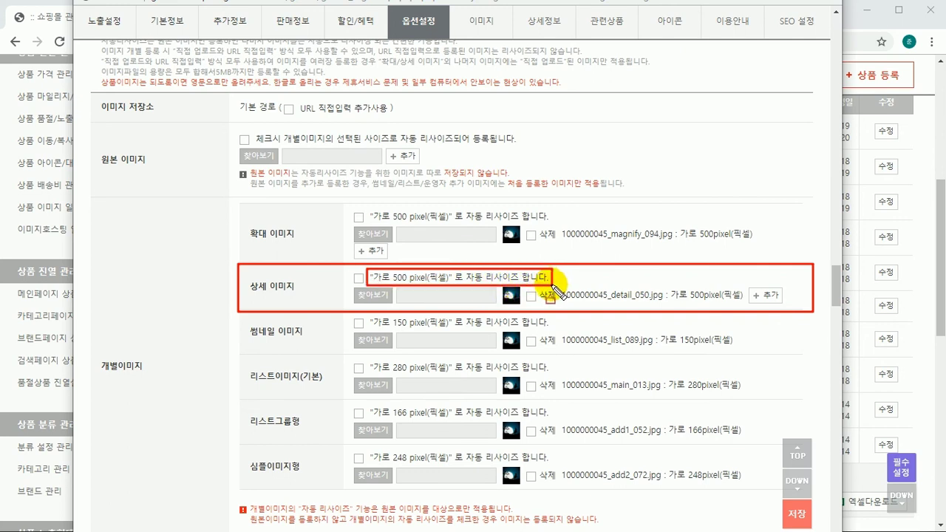
{"action": "left_click_drag", "start_coordinate": [666, 284], "coordinate": [746, 304]}
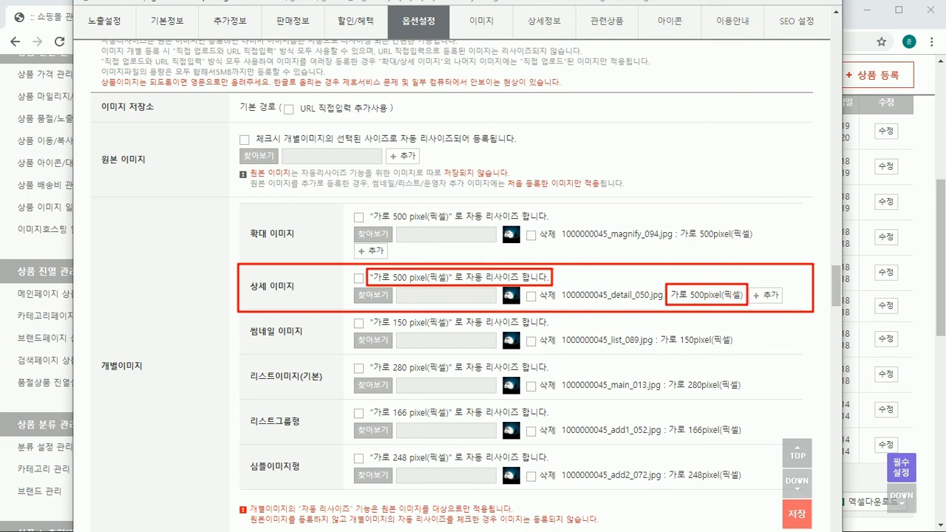
{"action": "mouse_move", "coordinate": [909, 44]}
{"action": "left_mouse_down"}
{"action": "mouse_move", "coordinate": [762, 232]}
{"action": "mouse_move", "coordinate": [706, 287]}
{"action": "left_mouse_up"}
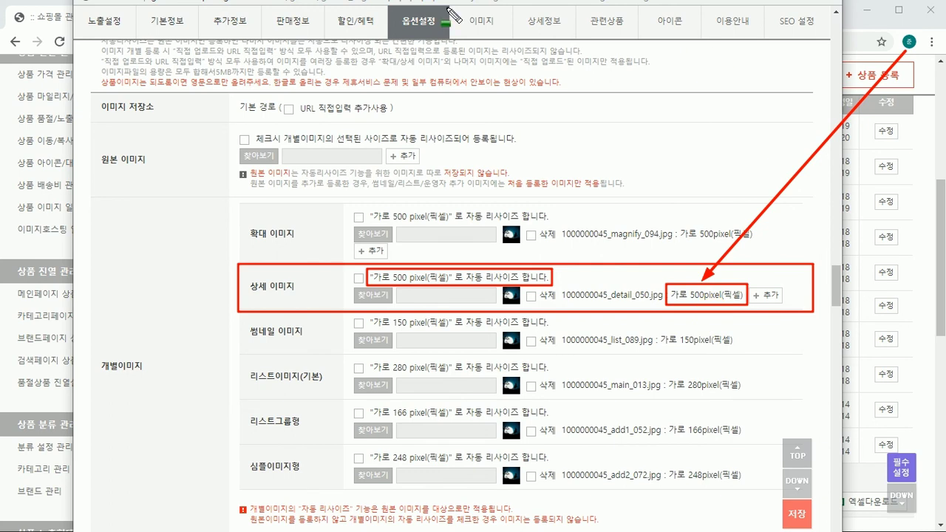
Step: Highlight in green the original image settings, the column of registered thumbnails, and the resize width of each of the six individual images
{"action": "left_click_drag", "start_coordinate": [186, 104], "coordinate": [532, 182]}
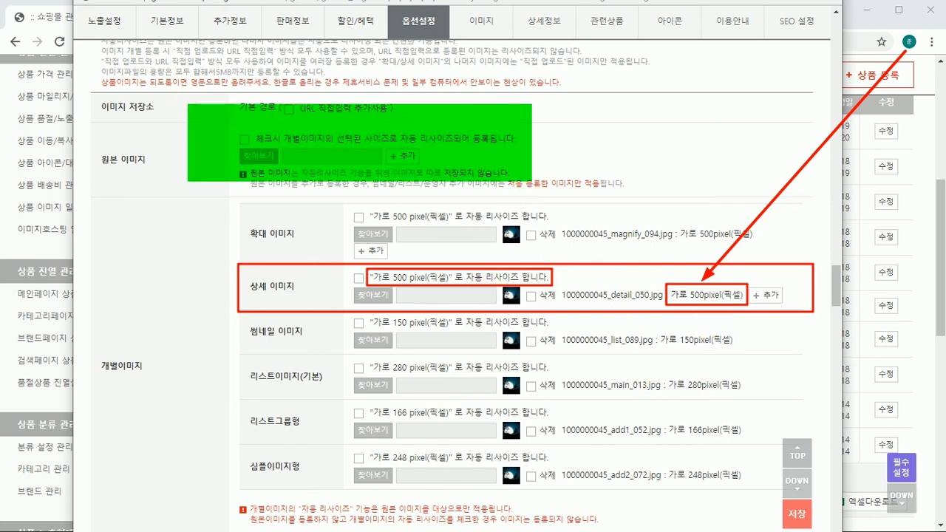
{"action": "mouse_move", "coordinate": [460, 204]}
{"action": "left_mouse_down"}
{"action": "mouse_move", "coordinate": [562, 510]}
{"action": "mouse_move", "coordinate": [545, 497]}
{"action": "left_mouse_up"}
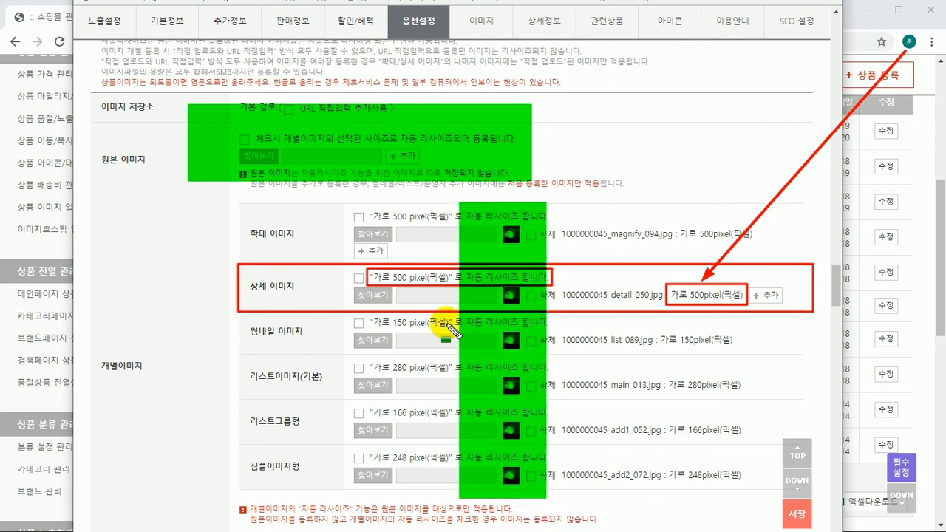
{"action": "left_click_drag", "start_coordinate": [357, 208], "coordinate": [445, 223]}
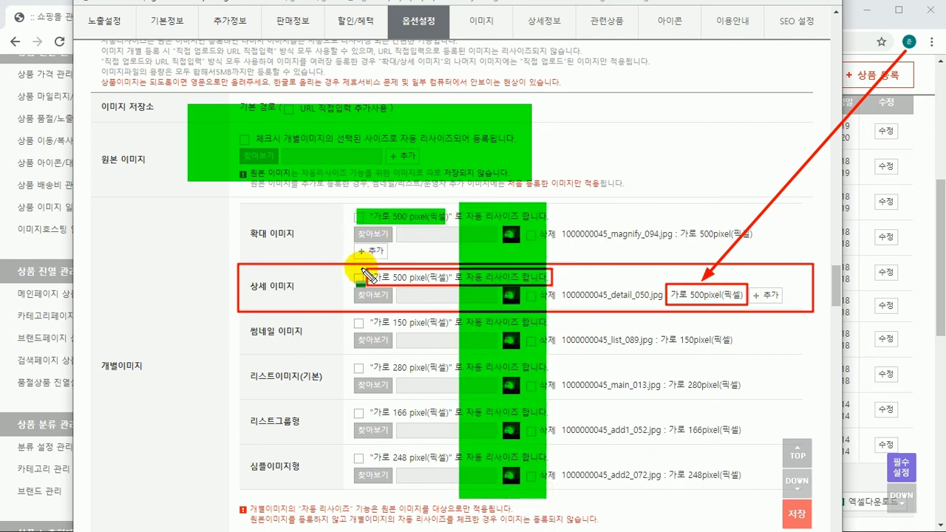
{"action": "left_click_drag", "start_coordinate": [368, 269], "coordinate": [444, 284]}
{"action": "left_click_drag", "start_coordinate": [357, 322], "coordinate": [442, 324]}
{"action": "left_click_drag", "start_coordinate": [368, 367], "coordinate": [443, 367]}
{"action": "left_click_drag", "start_coordinate": [367, 412], "coordinate": [444, 413]}
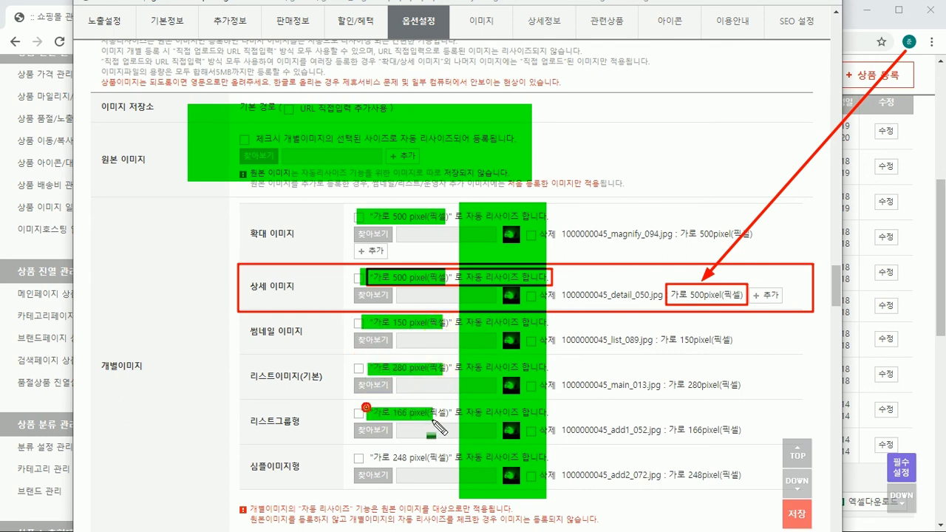
{"action": "left_click_drag", "start_coordinate": [367, 457], "coordinate": [444, 457]}
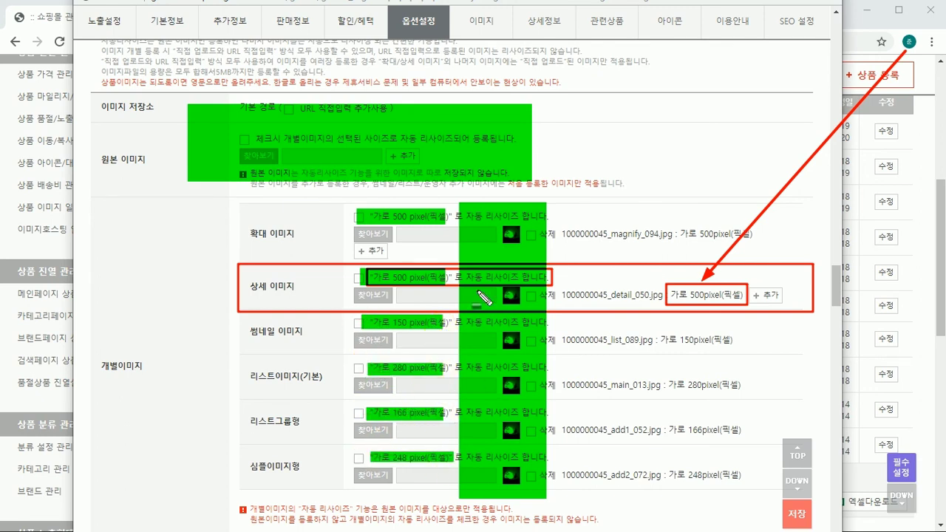
Step: Highlight the whole detail image row in green, and clear all screen annotations
{"action": "left_click_drag", "start_coordinate": [217, 258], "coordinate": [819, 317]}
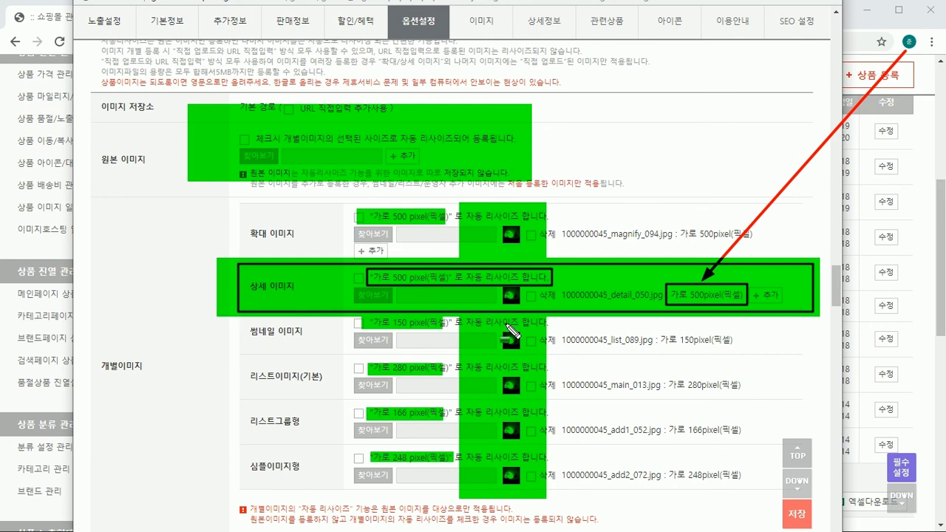
{"action": "key", "text": "Escape"}
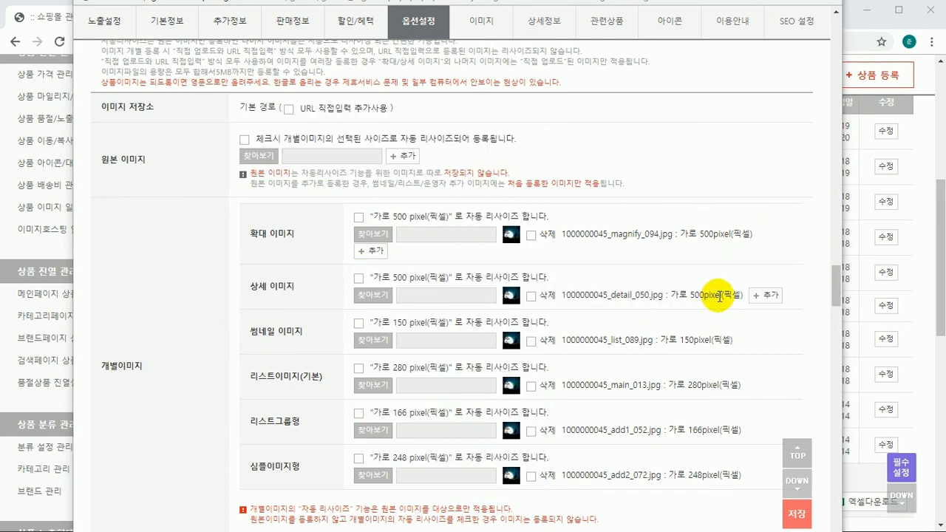